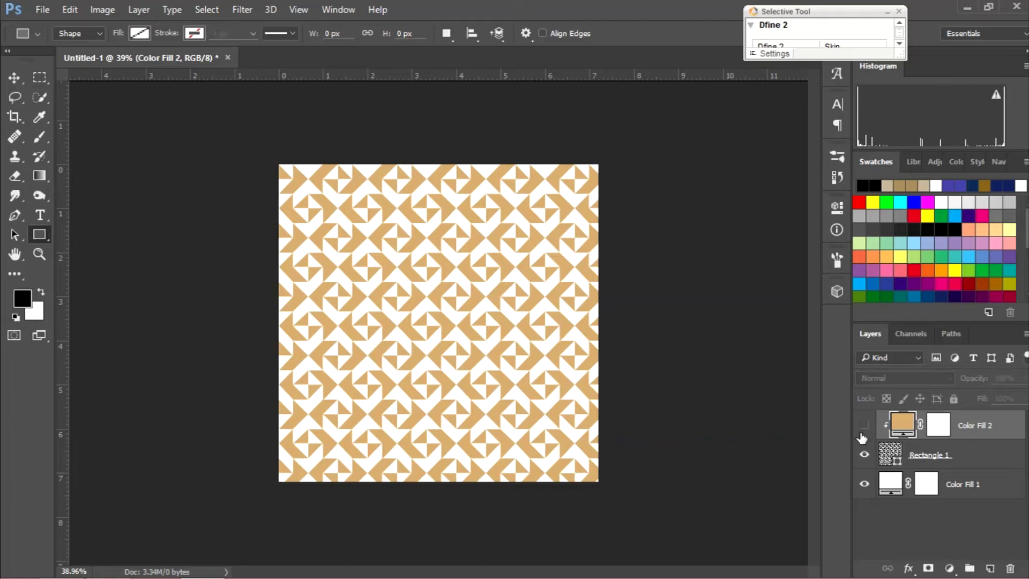
Recolour the Color Fill 2 layer from tan to a golden orange.
left_click(864, 425)
scroll(406, 401, "up", 1)
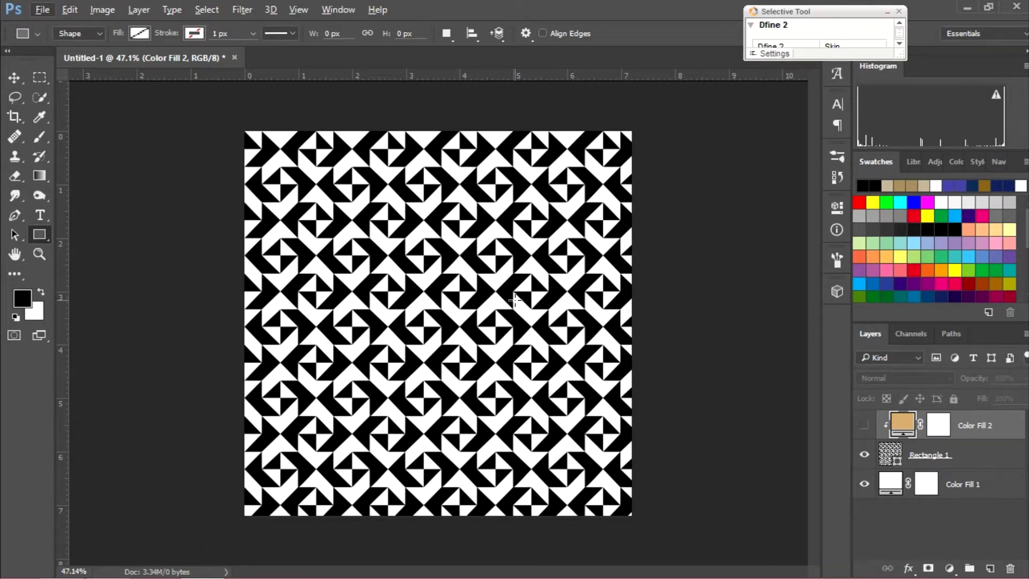
left_click(863, 427)
double_click(887, 429)
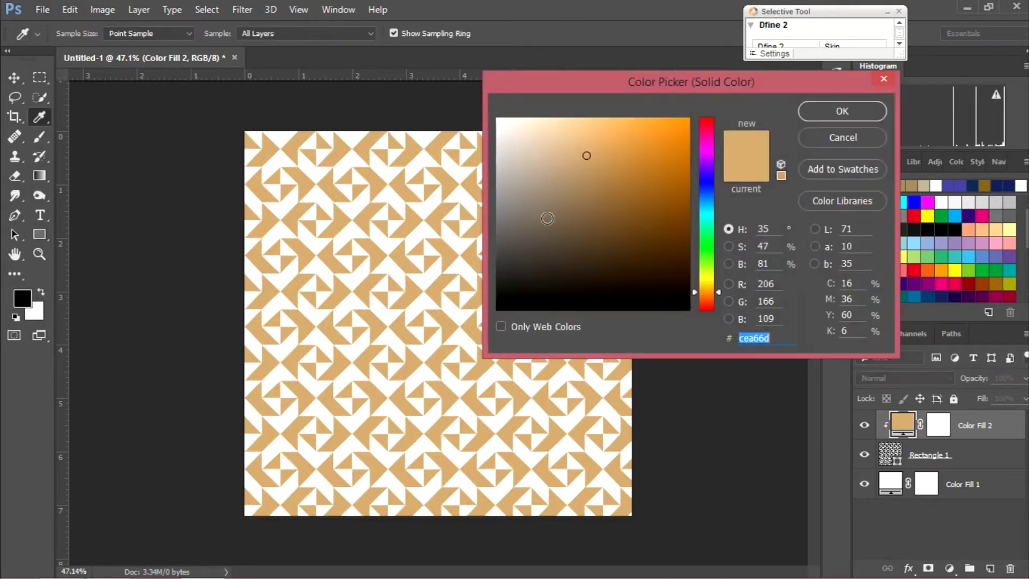
mouse_move(547, 214)
left_mouse_down()
mouse_move(530, 278)
mouse_move(637, 219)
mouse_move(636, 160)
left_mouse_up()
left_click(842, 111)
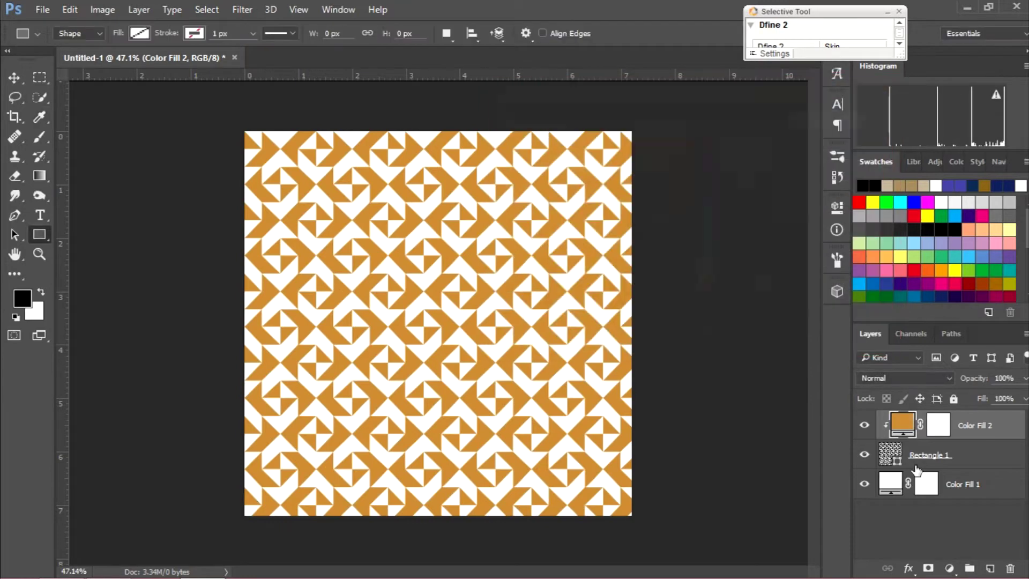
Hide Color Fill 2 so the triangles show black on white, and select Rectangle 1.
left_click(865, 426)
left_click(864, 426)
left_click(946, 460)
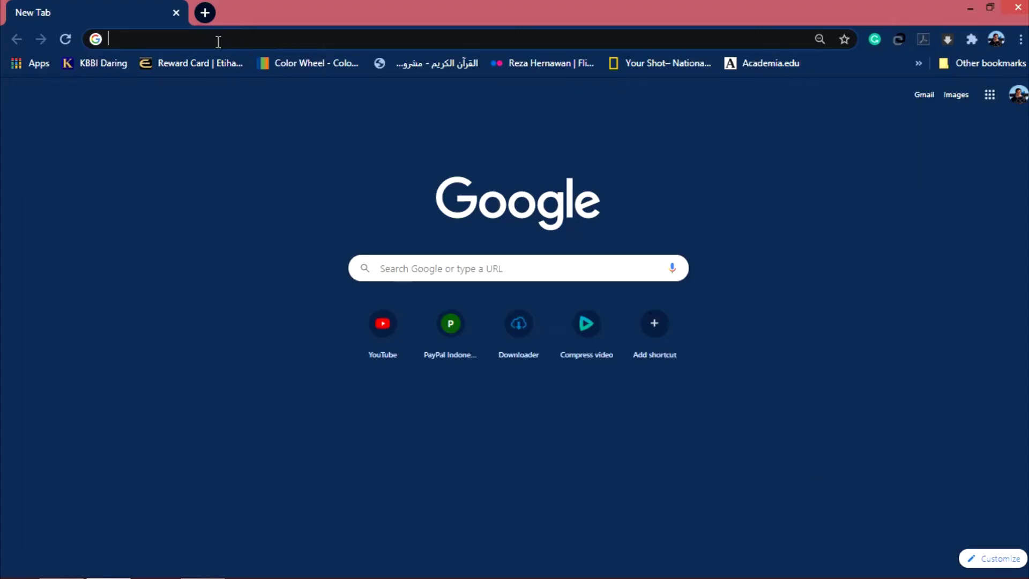
Search Google Images for 'tile pattern' and open Kismet Tile's black-and-white cement tile preview.
type("tile patt")
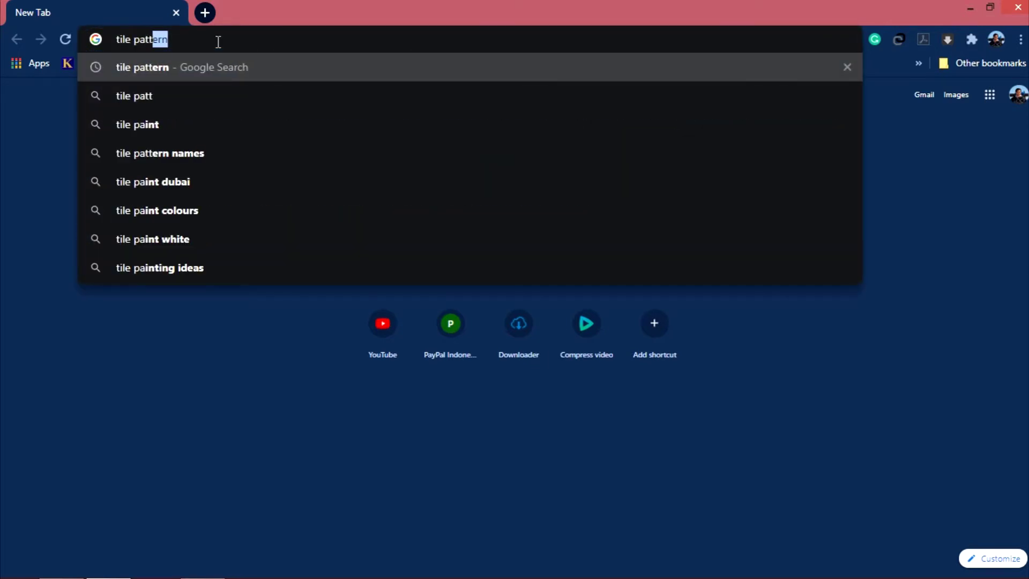
type("er")
key("Return")
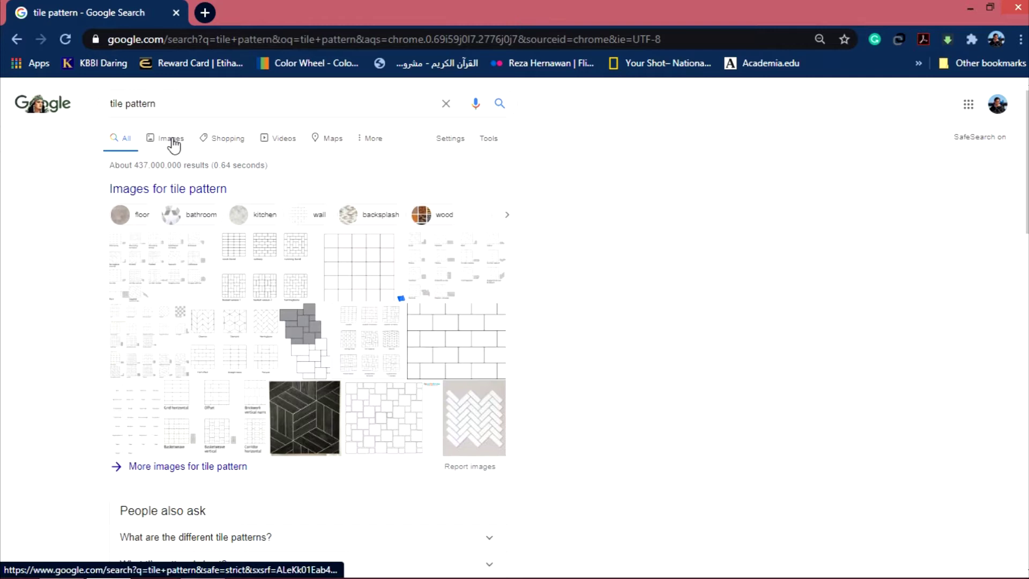
left_click(172, 139)
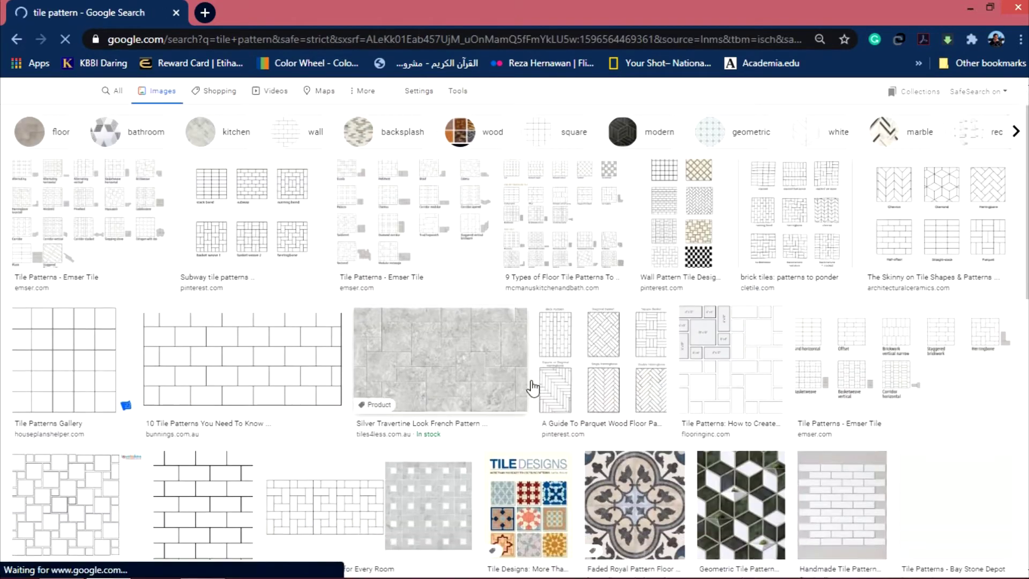
scroll(151, 412, "down", 5)
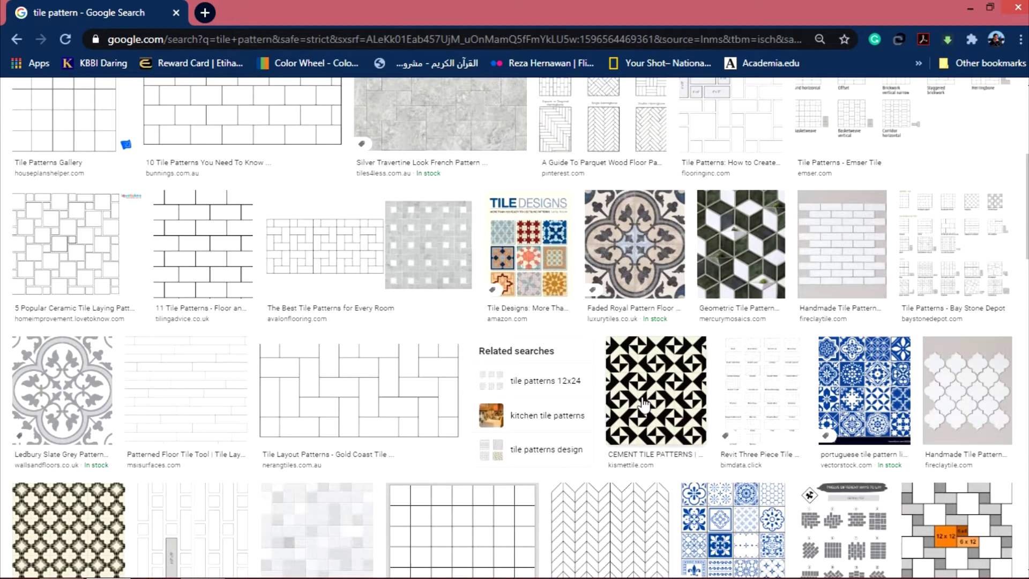
left_click(643, 405)
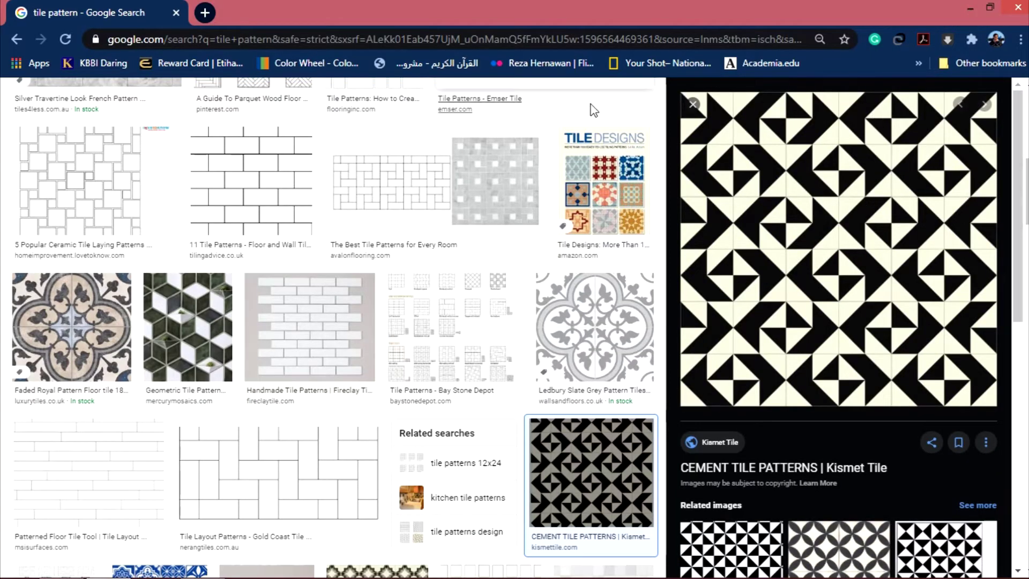
key("alt+Tab")
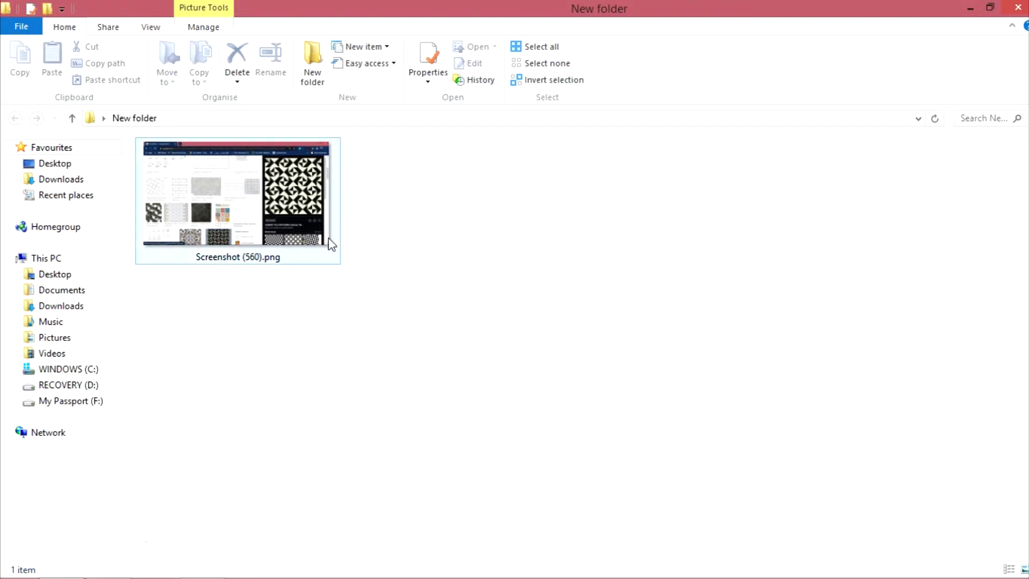
Open Screenshot (560).png in Paint using Open with.
left_click(329, 238)
left_click_drag(541, 208, 311, 194)
right_click(245, 184)
mouse_move(290, 325)
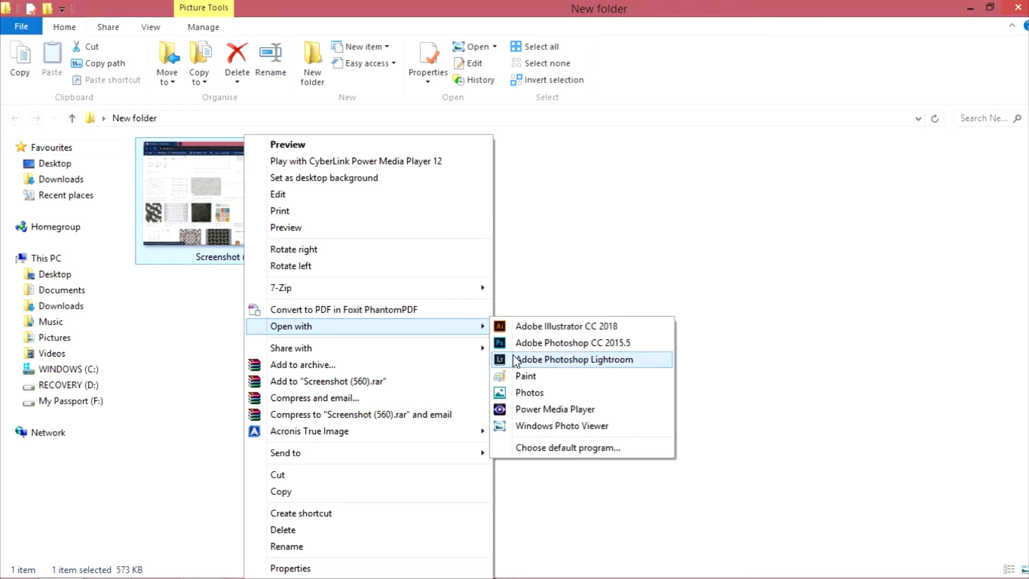
left_click(533, 380)
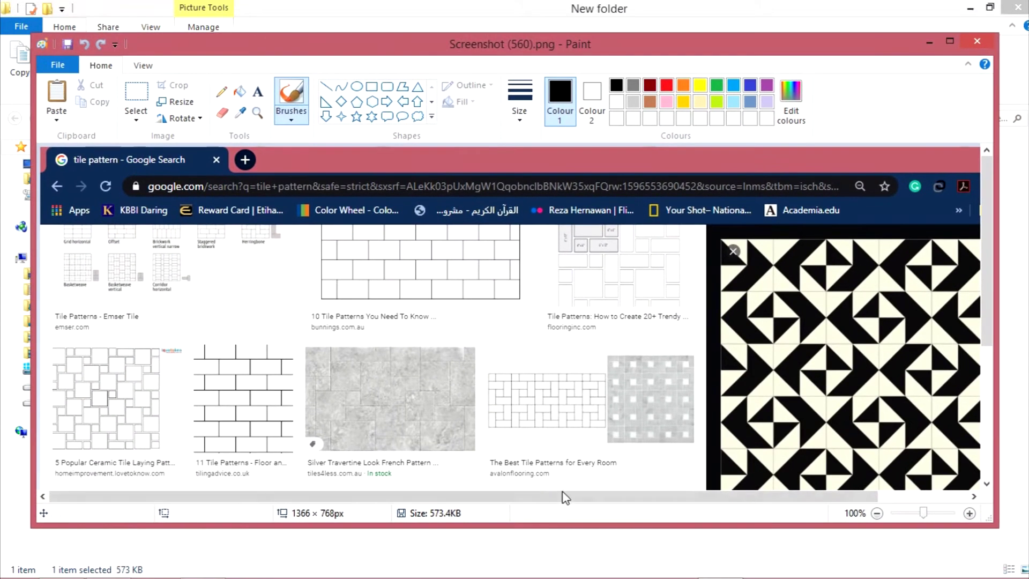
Crop the screenshot down to just the black-and-white tile image.
left_click_drag(562, 496, 664, 496)
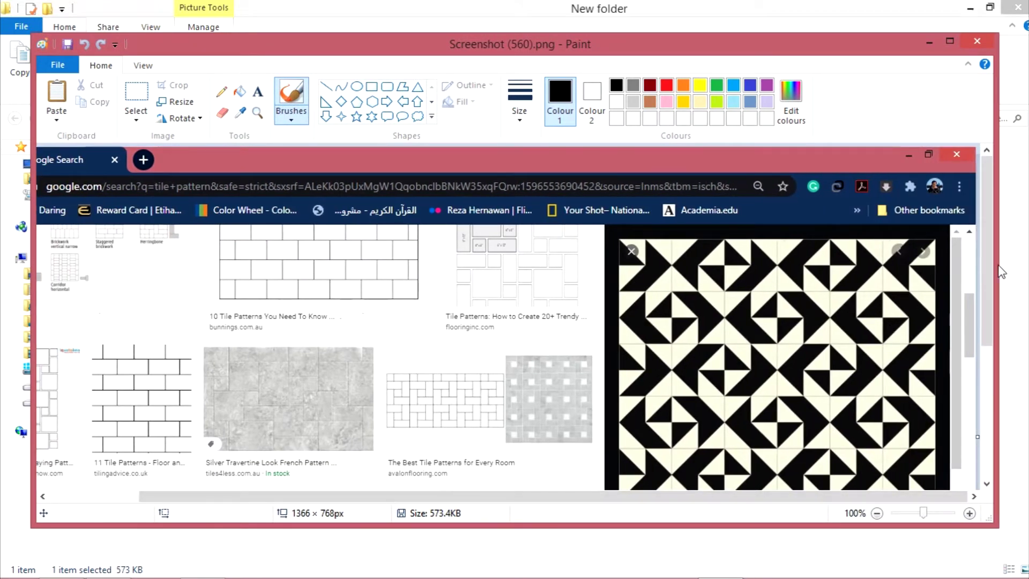
left_click_drag(987, 241, 987, 317)
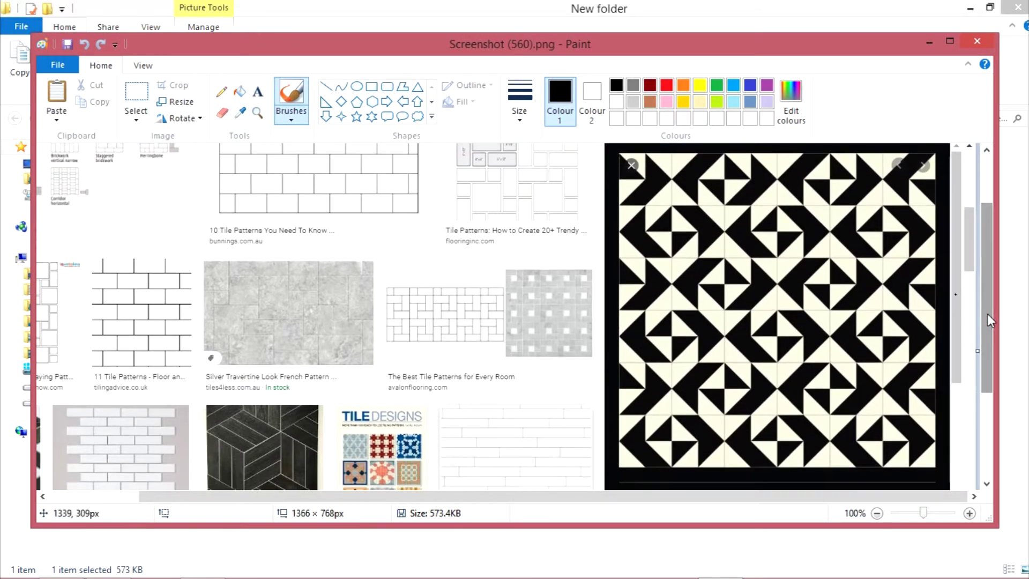
left_click(136, 99)
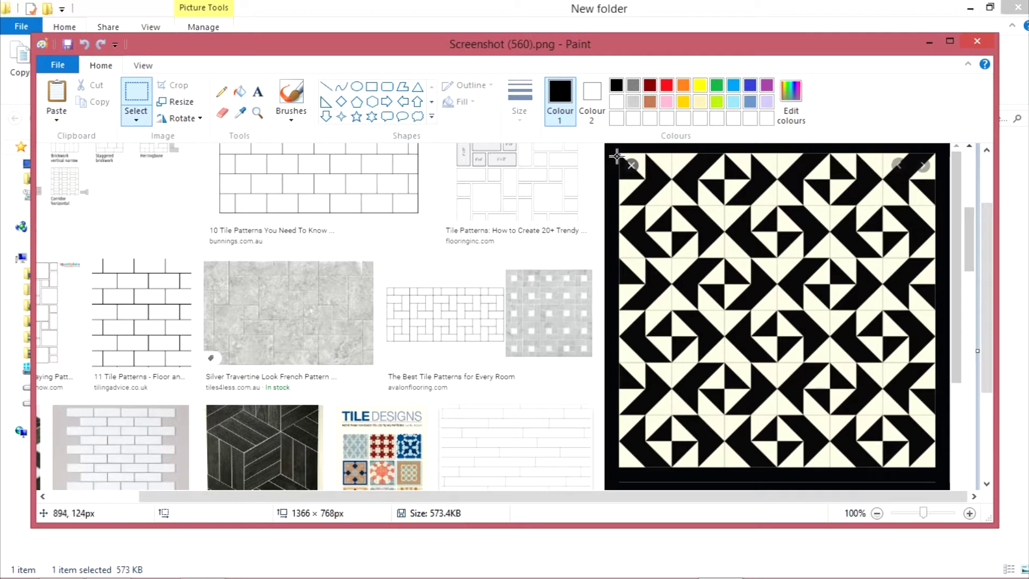
mouse_move(618, 153)
left_mouse_down()
mouse_move(873, 440)
mouse_move(936, 469)
left_mouse_up()
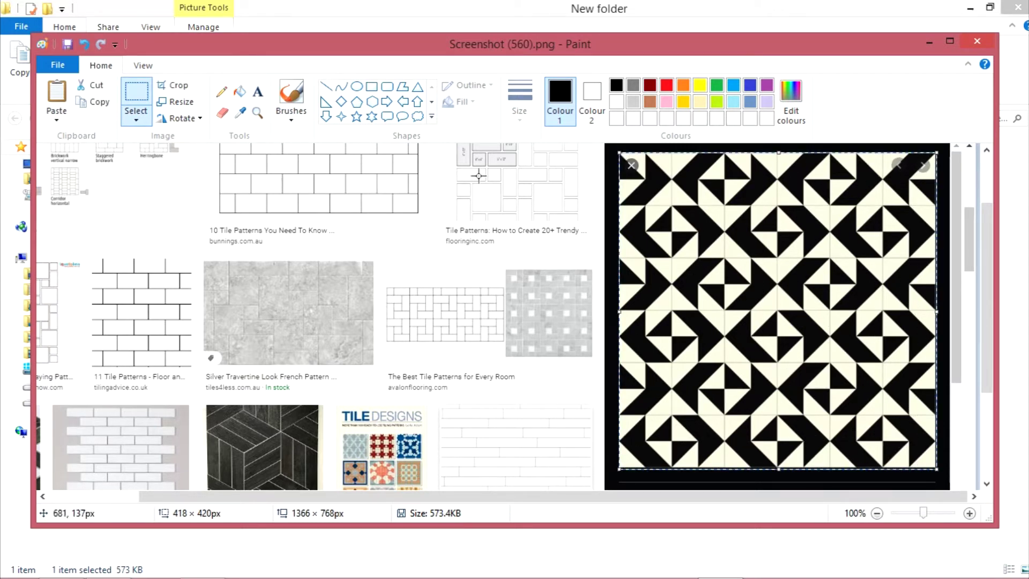
left_click(174, 85)
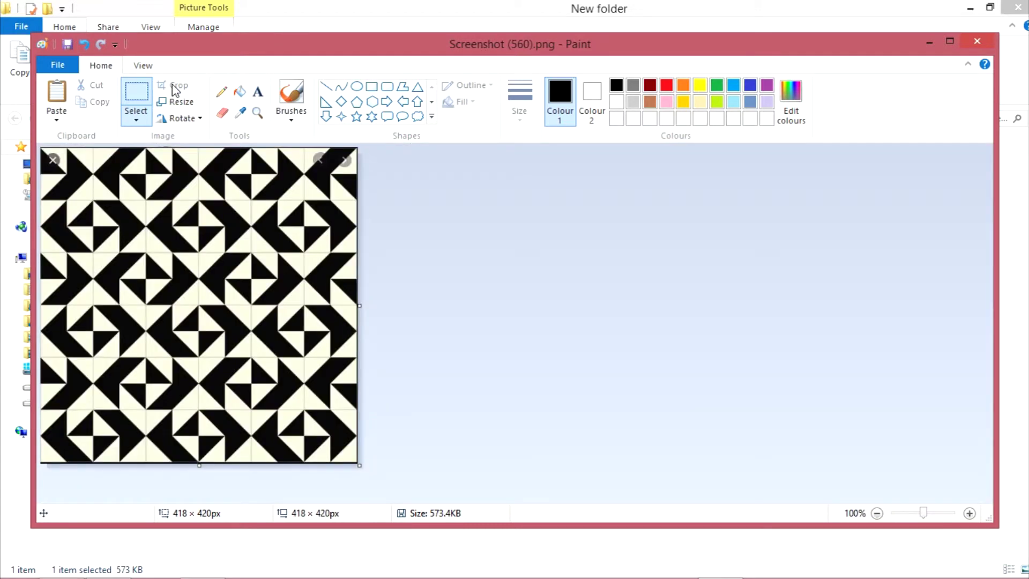
Save the cropped image over Screenshot (560).png and close Paint.
left_click(58, 65)
left_click(93, 188)
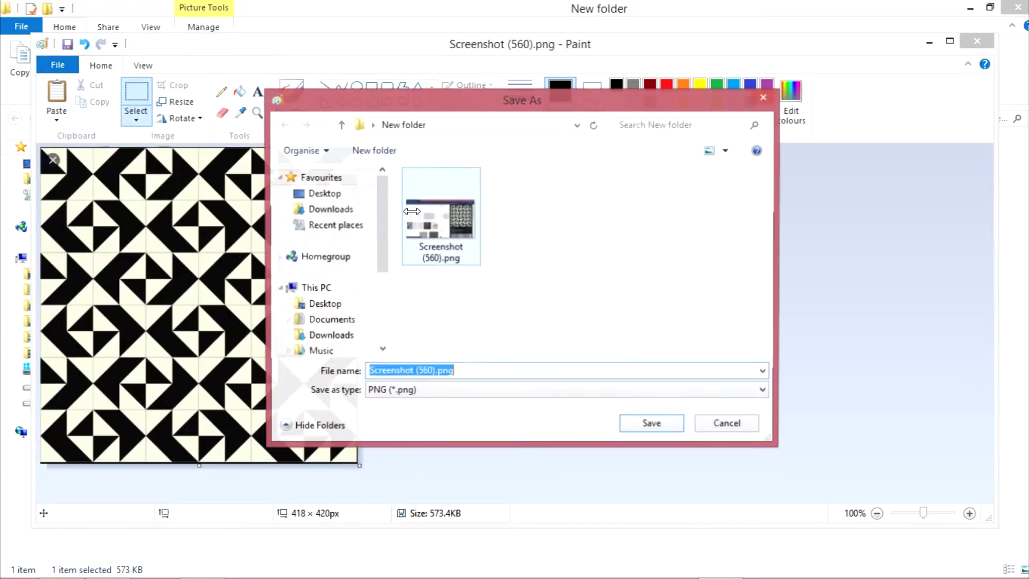
left_click(655, 430)
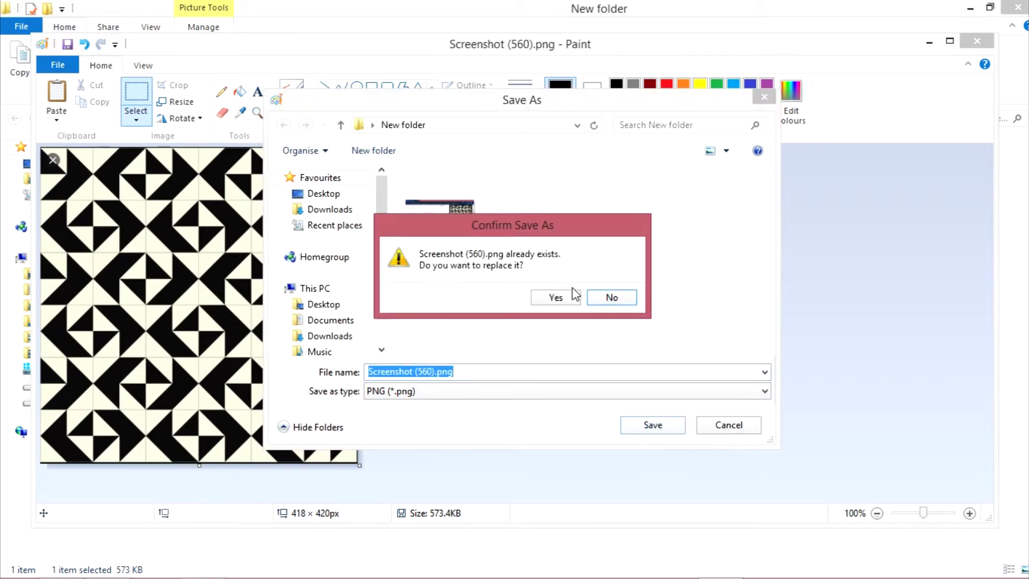
left_click(536, 295)
left_click(577, 320)
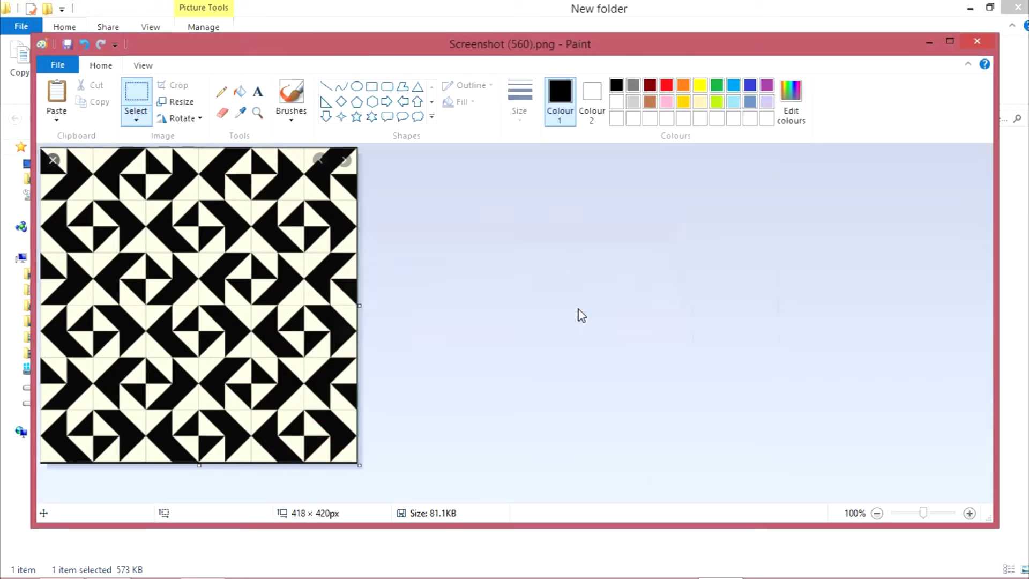
left_click(992, 41)
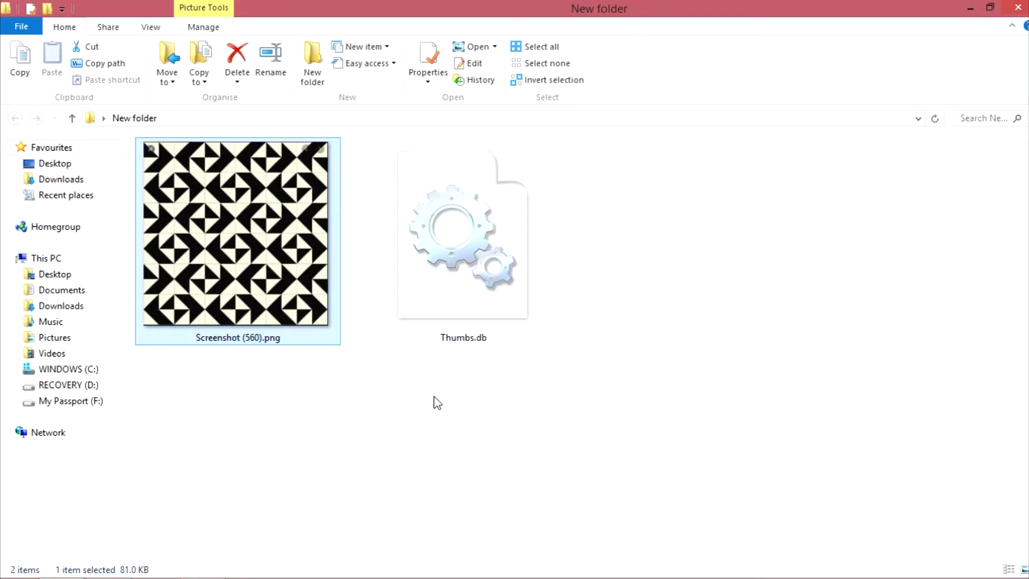
Create a new transparent Photoshop document 200 × 200 pixels.
key("alt+Tab")
key("alt+Tab")
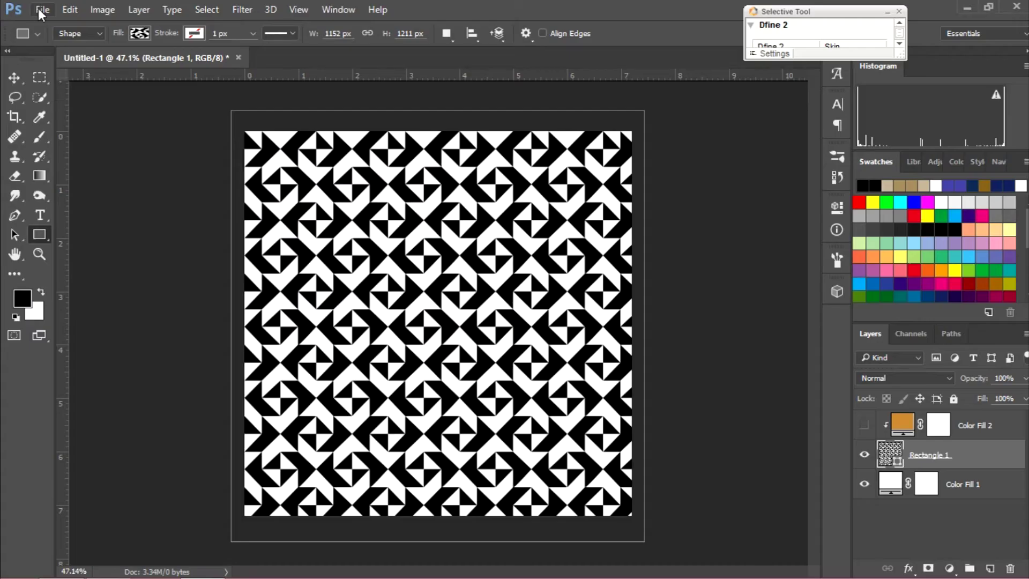
left_click(38, 8)
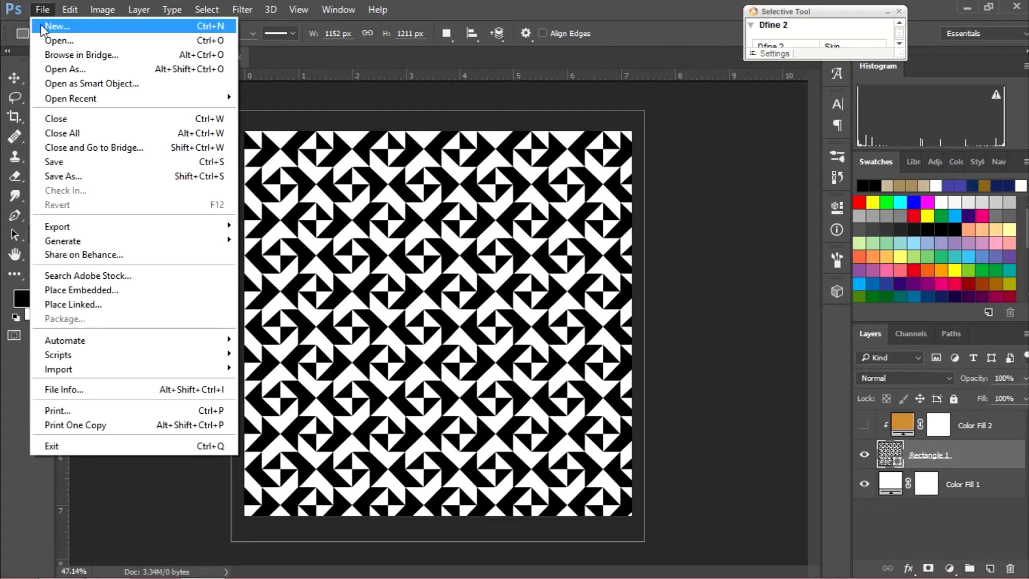
left_click(41, 30)
double_click(530, 164)
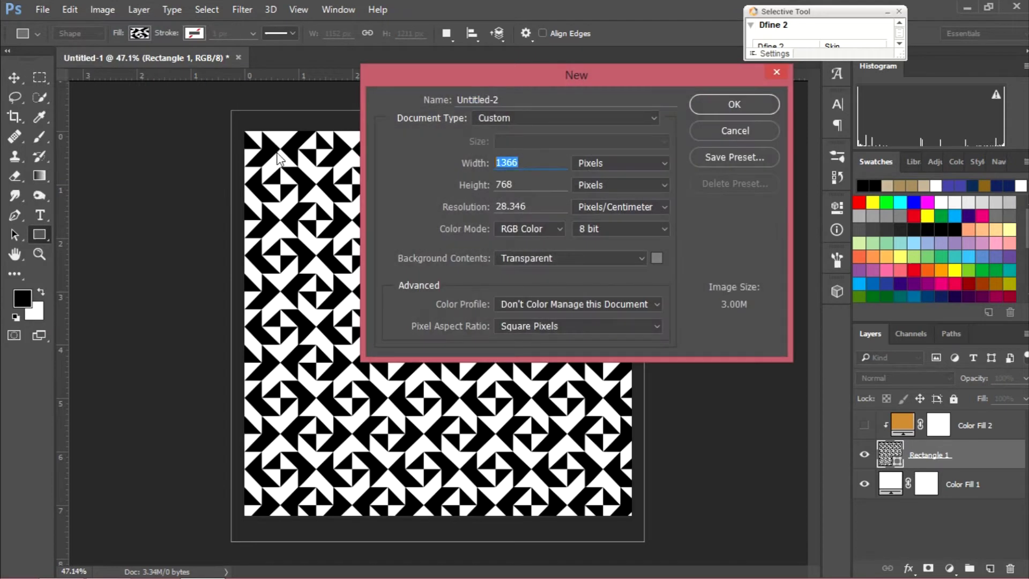
type("200")
key("Tab")
type("200")
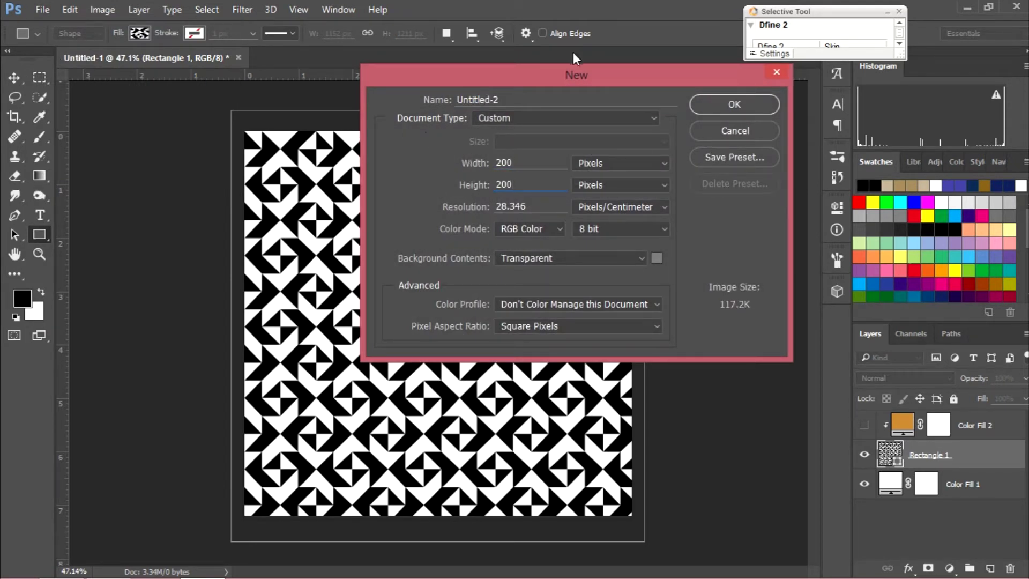
left_click(734, 104)
key("alt+Tab")
key("alt+Tab")
Place the tile screenshot file from File Explorer onto the blank canvas.
key("alt+shift+Tab")
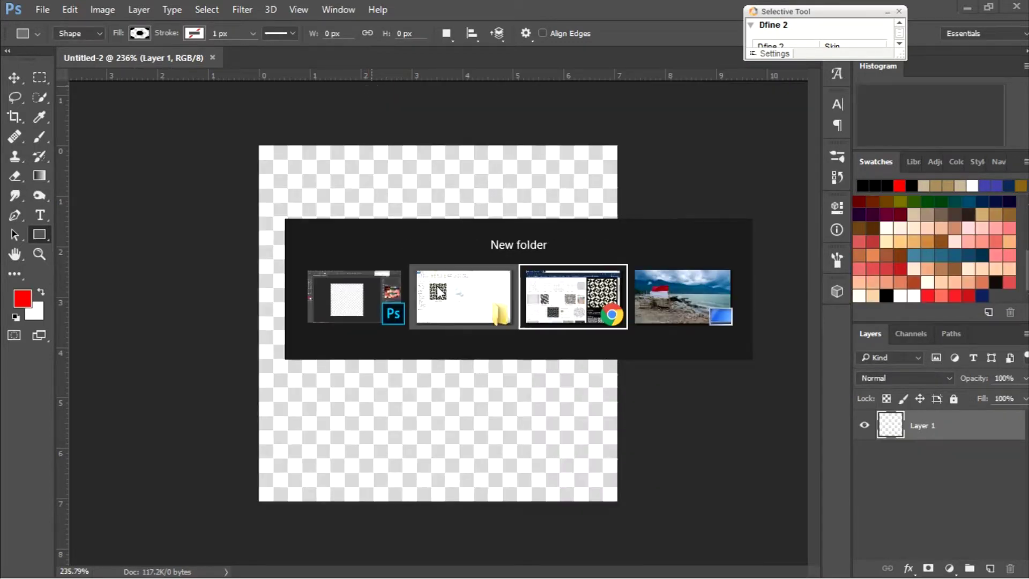
left_click_drag(286, 439, 236, 241)
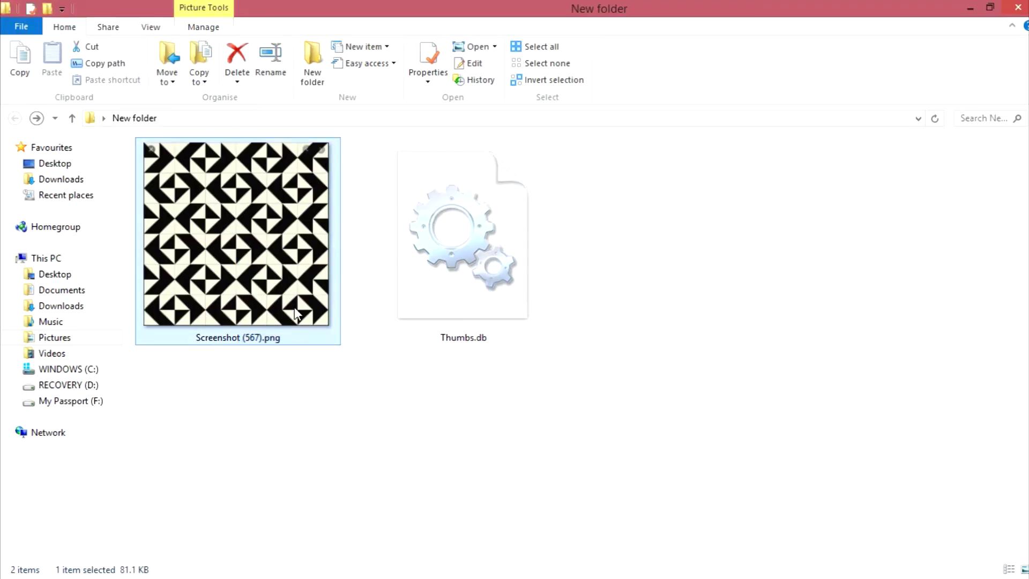
mouse_move(251, 301)
left_mouse_down()
mouse_move(209, 246)
mouse_move(334, 345)
left_mouse_up()
key("alt+Tab")
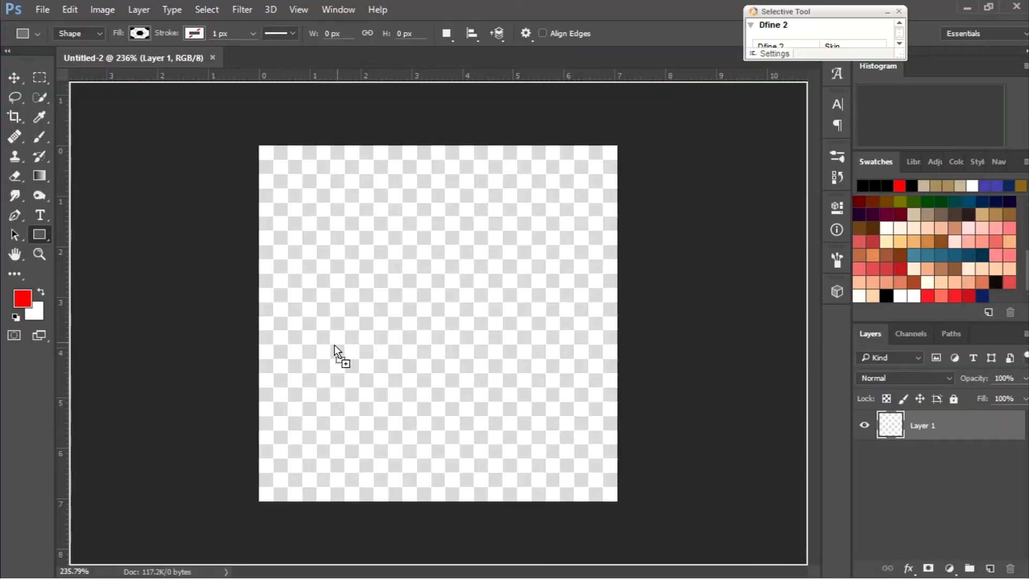
left_click_drag(441, 320, 442, 320)
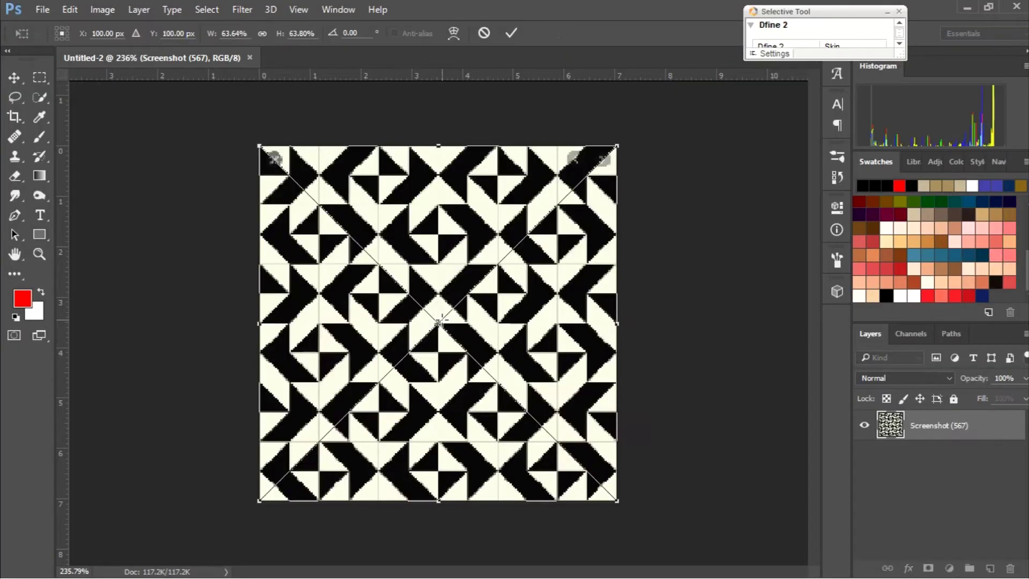
scroll(444, 314, "down", 2)
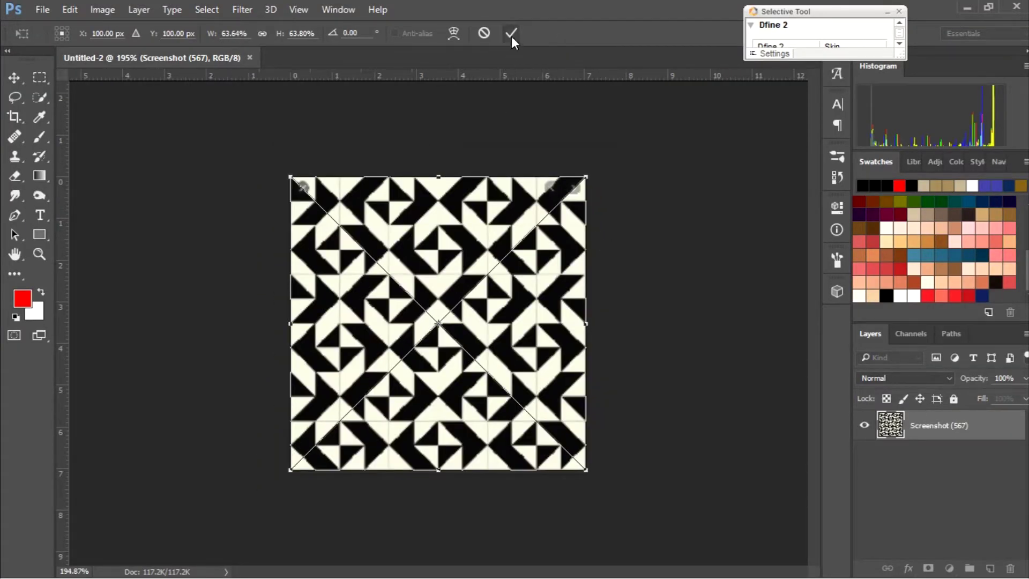
left_click(511, 33)
Add a new empty Layer 1 above the placed screenshot.
left_click(990, 566)
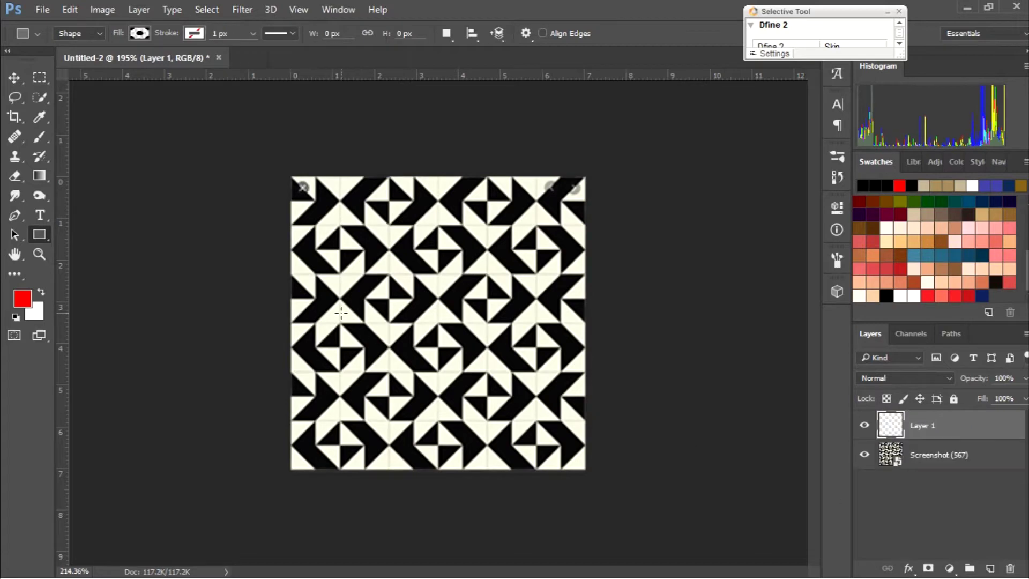
scroll(348, 306, "up", 5)
scroll(332, 314, "down", 1)
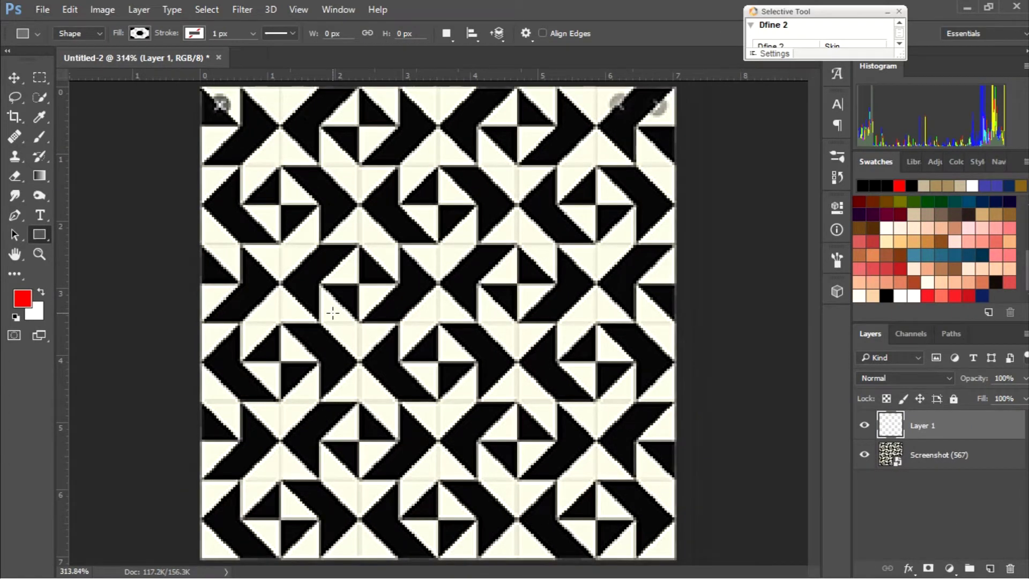
Brush red circles on the four matching repeat points of the pattern.
key("b")
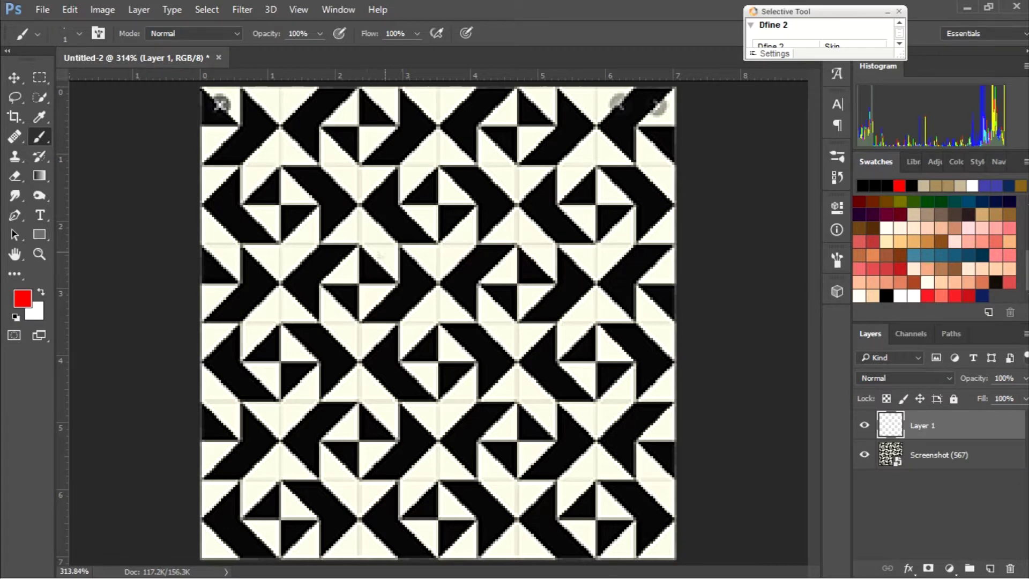
scroll(359, 176, "up", 1)
scroll(359, 177, "up", 1)
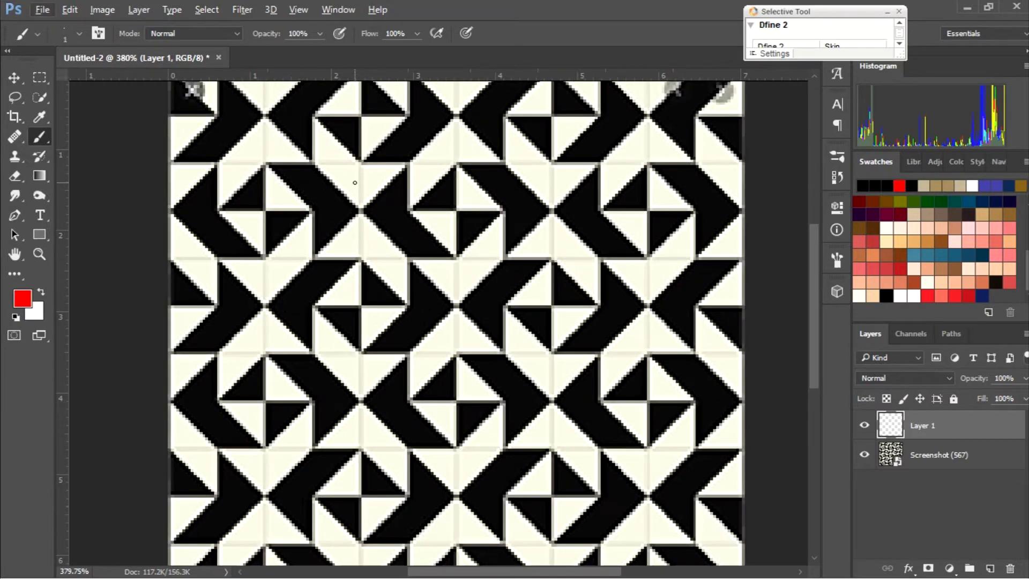
scroll(407, 185, "right", 1)
scroll(399, 188, "right", 1)
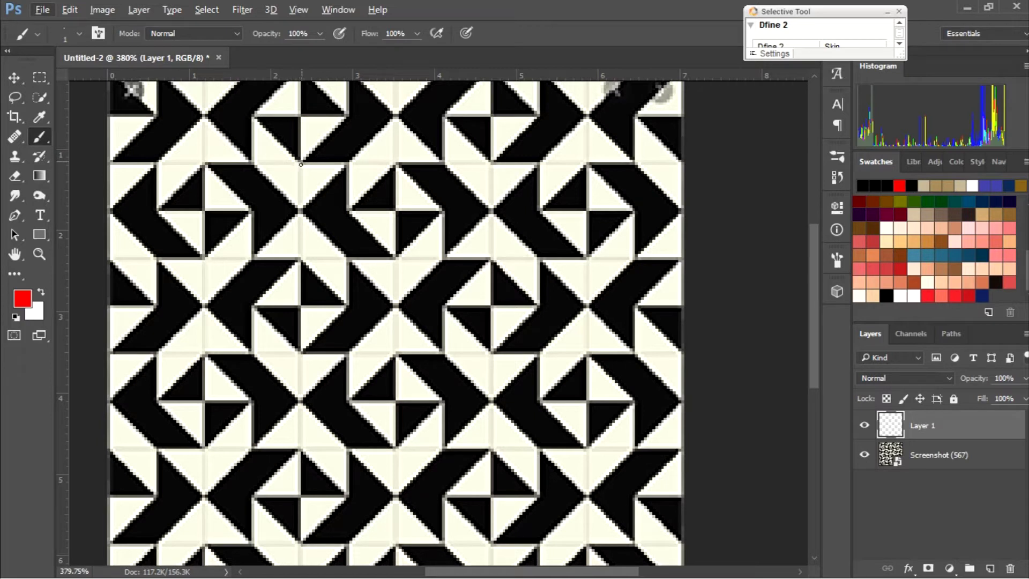
left_click_drag(301, 152, 316, 159)
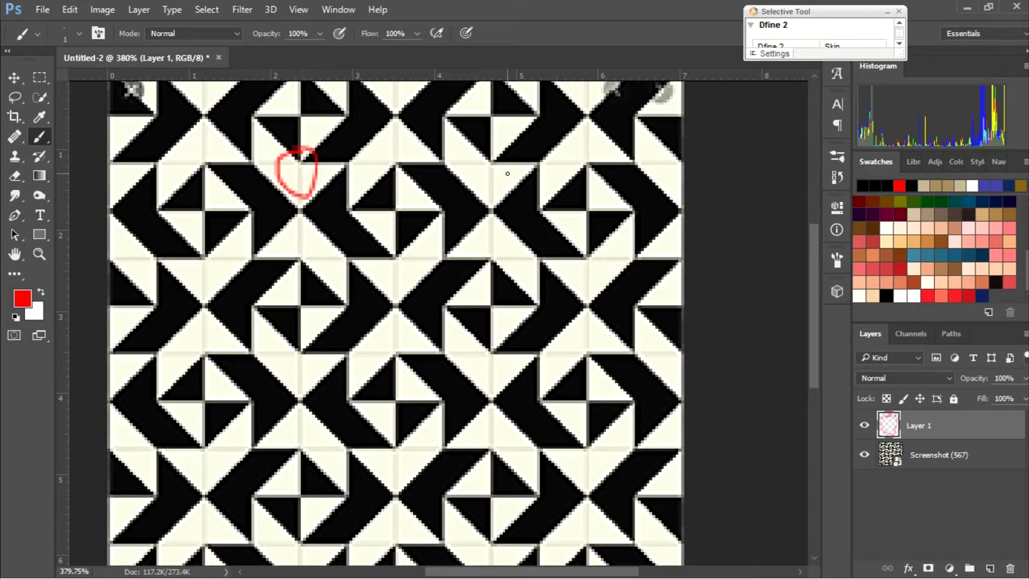
left_click_drag(504, 159, 511, 154)
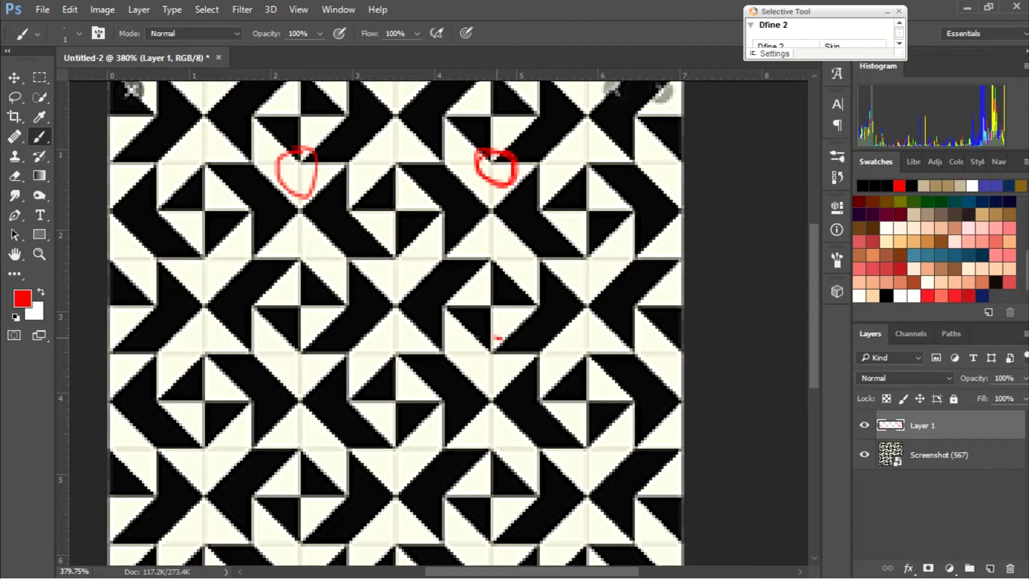
left_click_drag(497, 338, 500, 336)
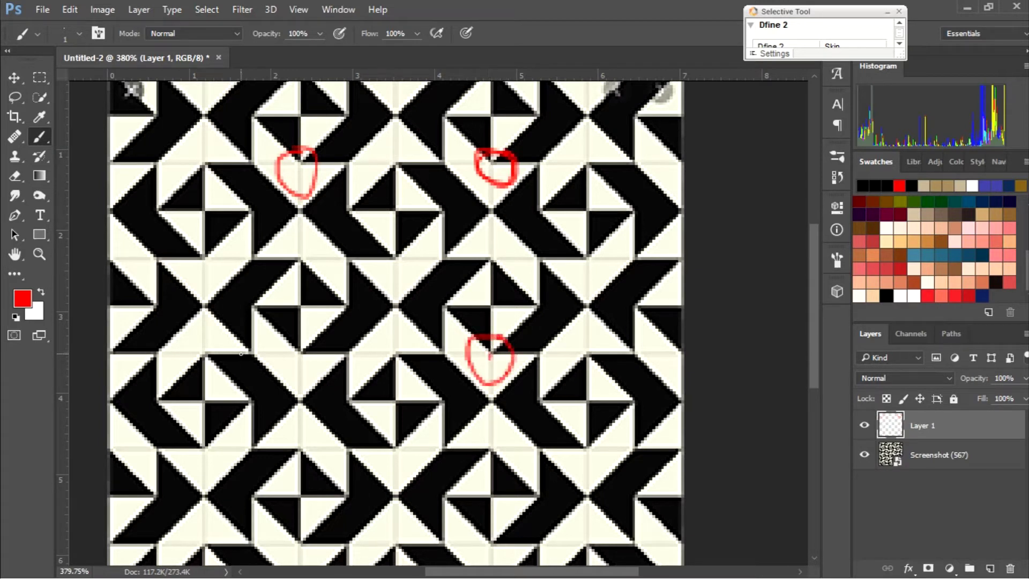
left_click_drag(308, 325, 309, 325)
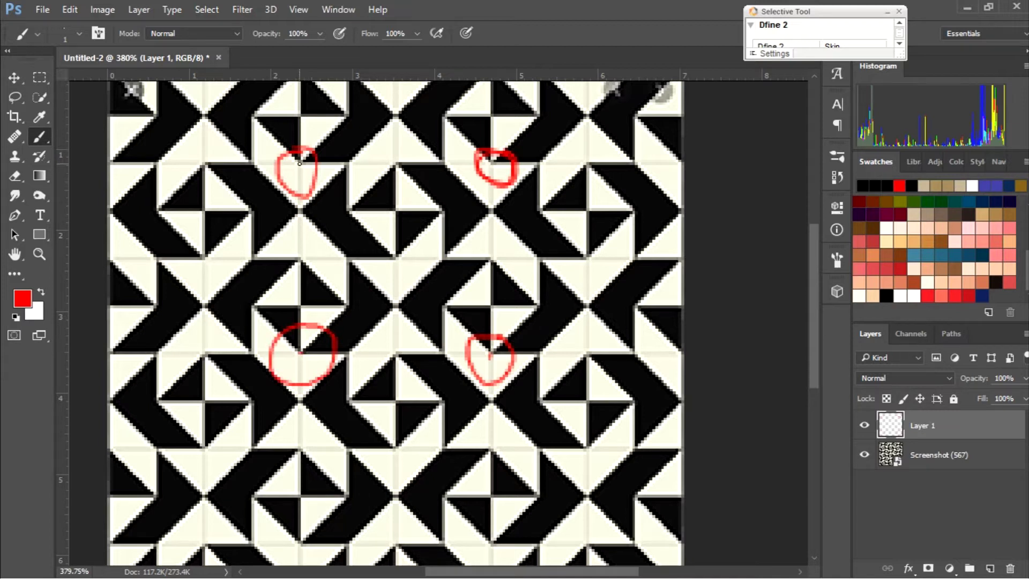
Join the circles into a red square with straight lines, then hide Layer 1.
left_click(299, 163, "shift")
left_click(491, 164, "shift")
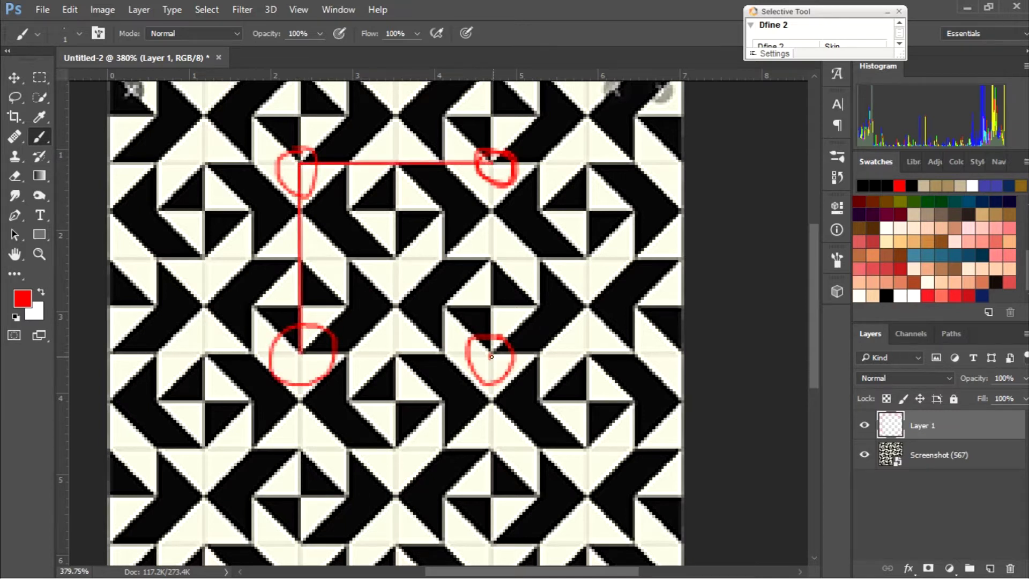
left_click(491, 357, "shift")
left_click(307, 352, "shift")
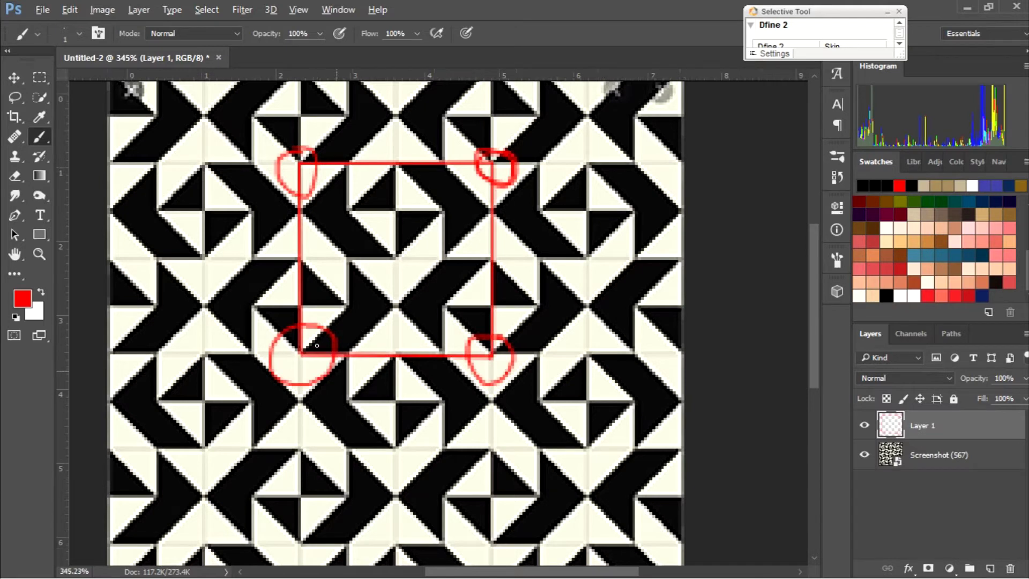
scroll(443, 224, "down", 2)
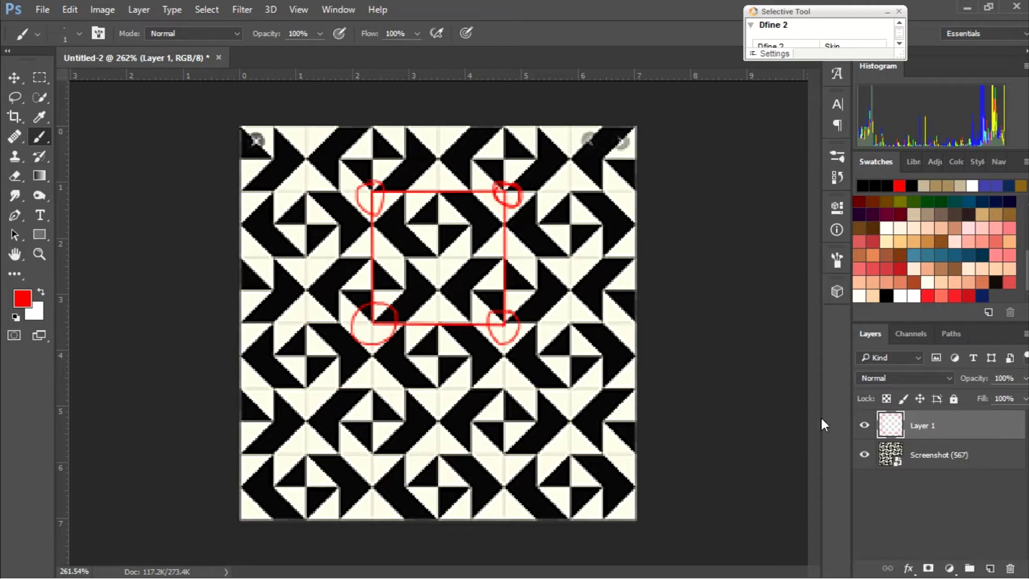
left_click(863, 426)
Free-transform the Screenshot (567) layer, enlarging it well beyond the canvas.
left_click(959, 460)
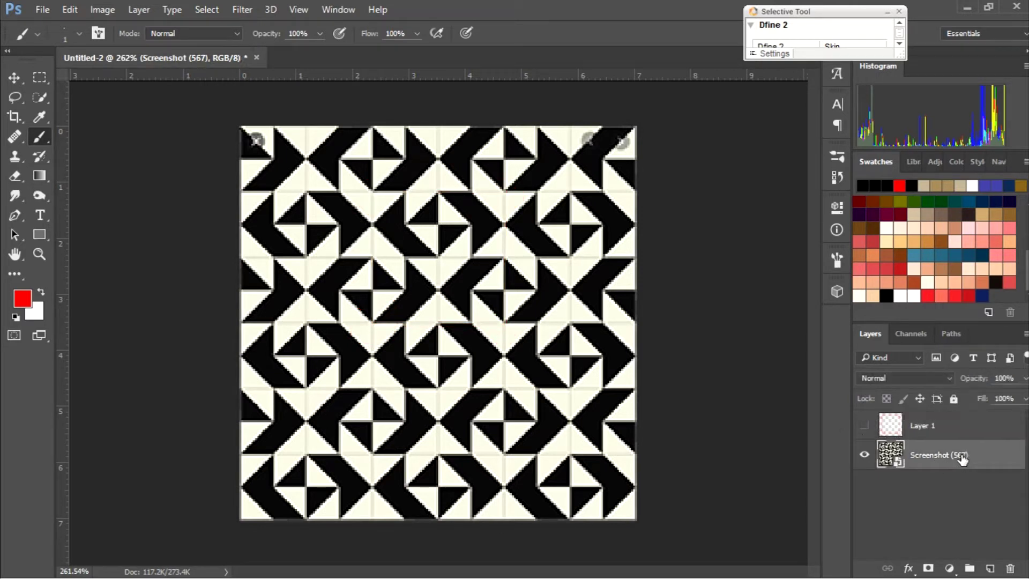
key("ctrl+t")
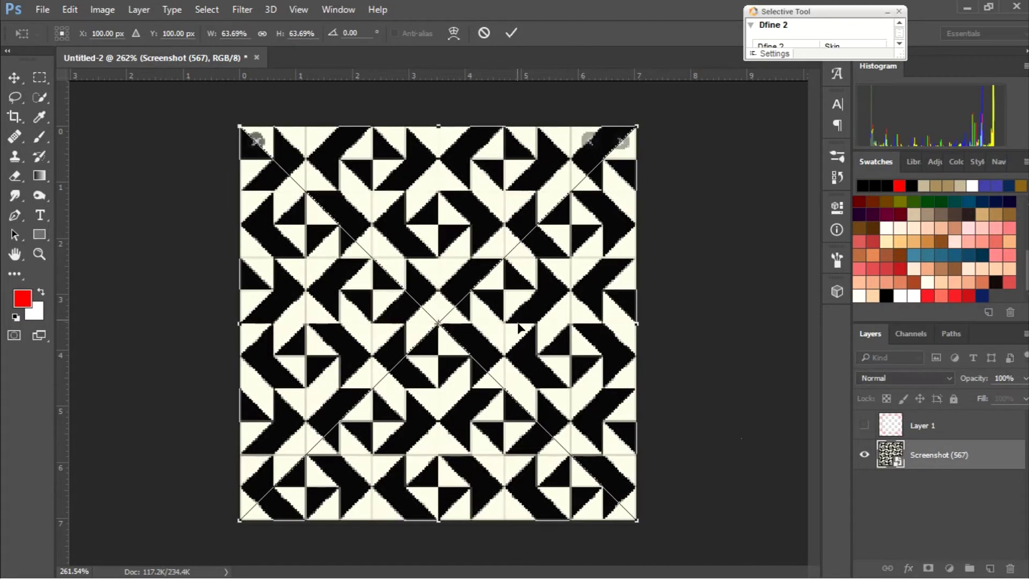
left_click_drag(464, 234, 465, 314)
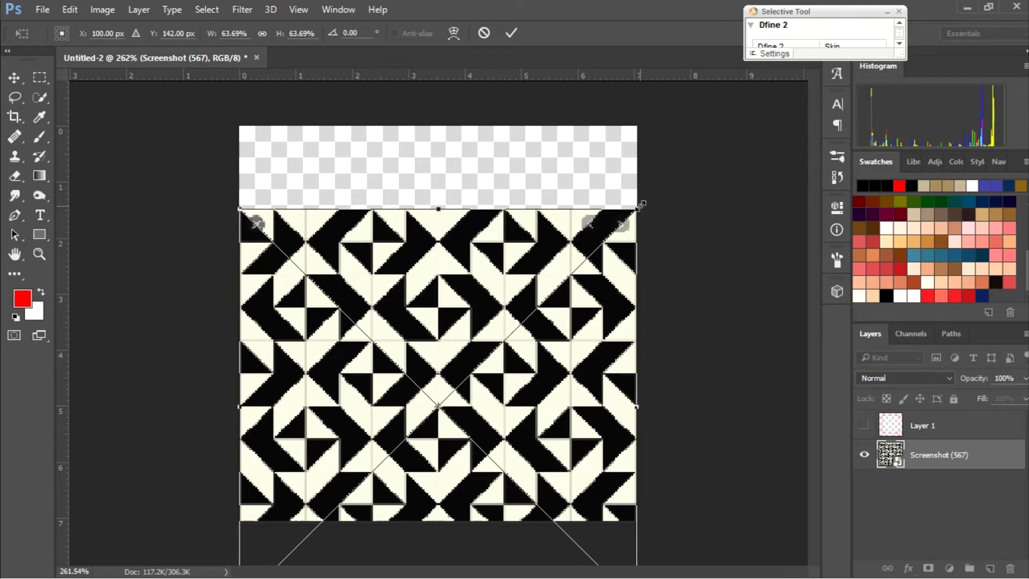
left_click_drag(640, 205, 911, 90)
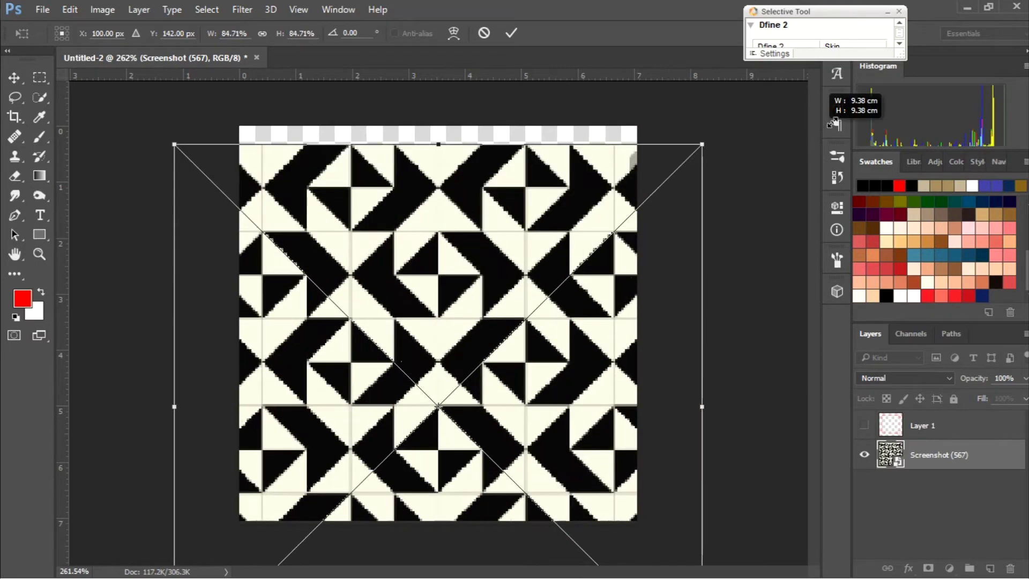
key("ctrl+minus")
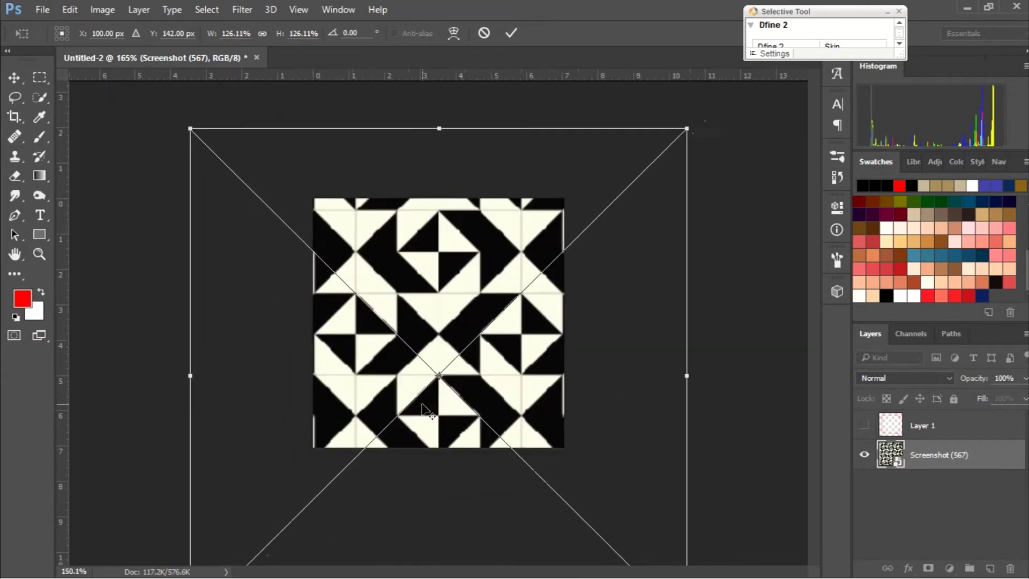
key("ctrl+minus")
mouse_move(587, 505)
left_mouse_down()
mouse_move(636, 559)
mouse_move(668, 575)
left_mouse_up()
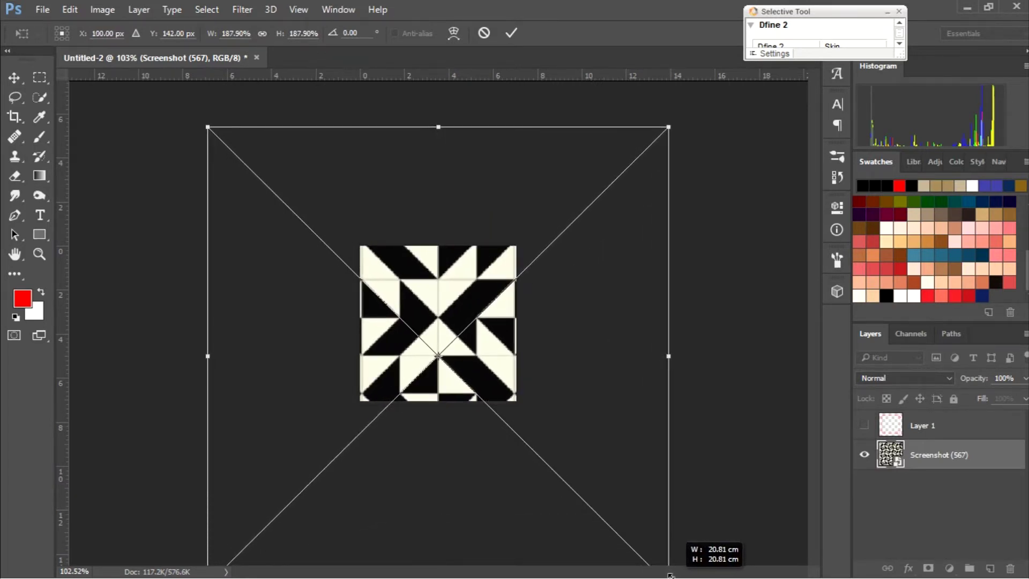
left_click_drag(669, 574, 671, 577)
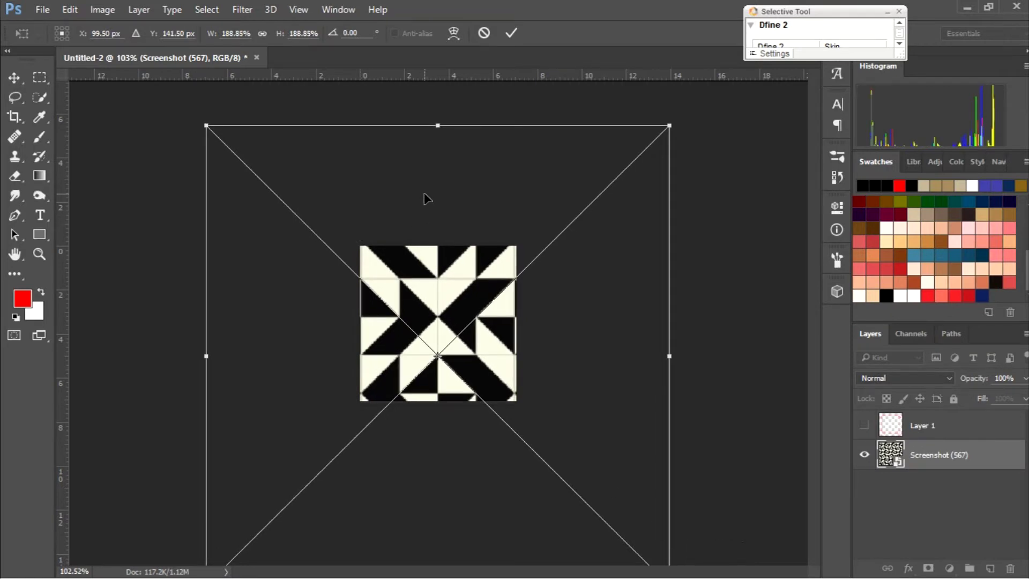
Fine-tune position and scale to about 191% so one tile fills the canvas, and commit.
left_click_drag(425, 200, 427, 242)
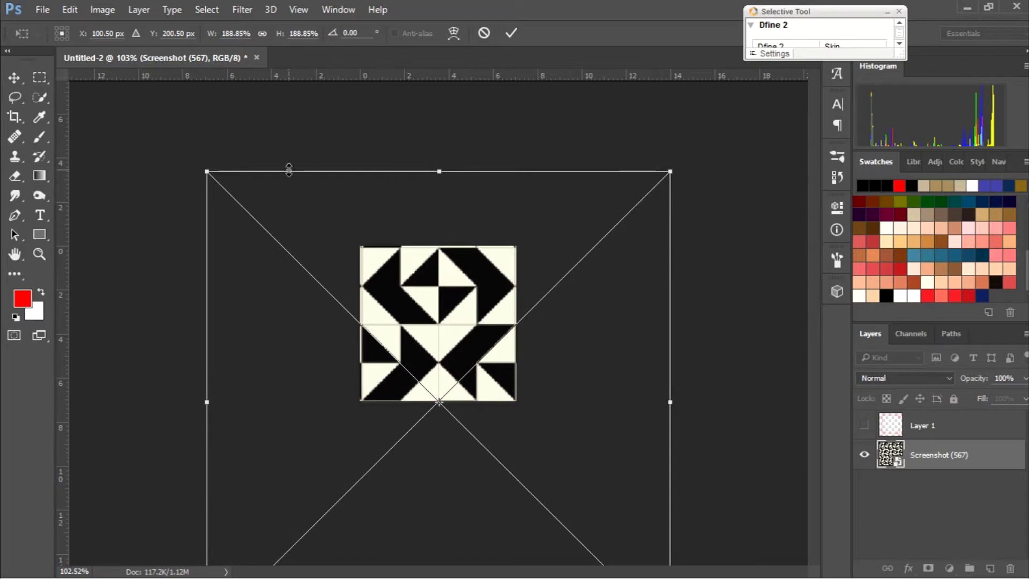
left_click_drag(204, 168, 202, 167)
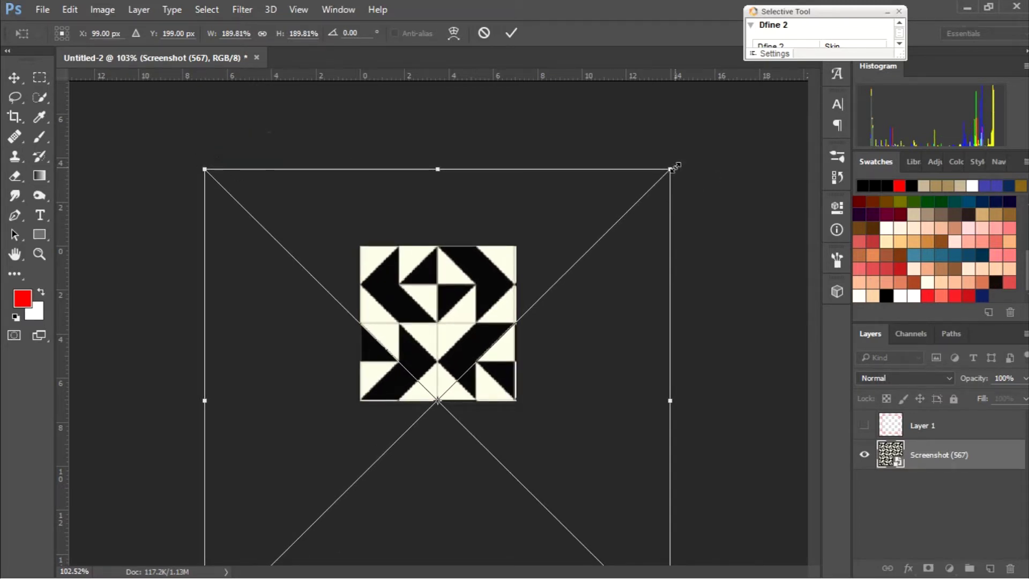
left_click_drag(676, 165, 680, 162)
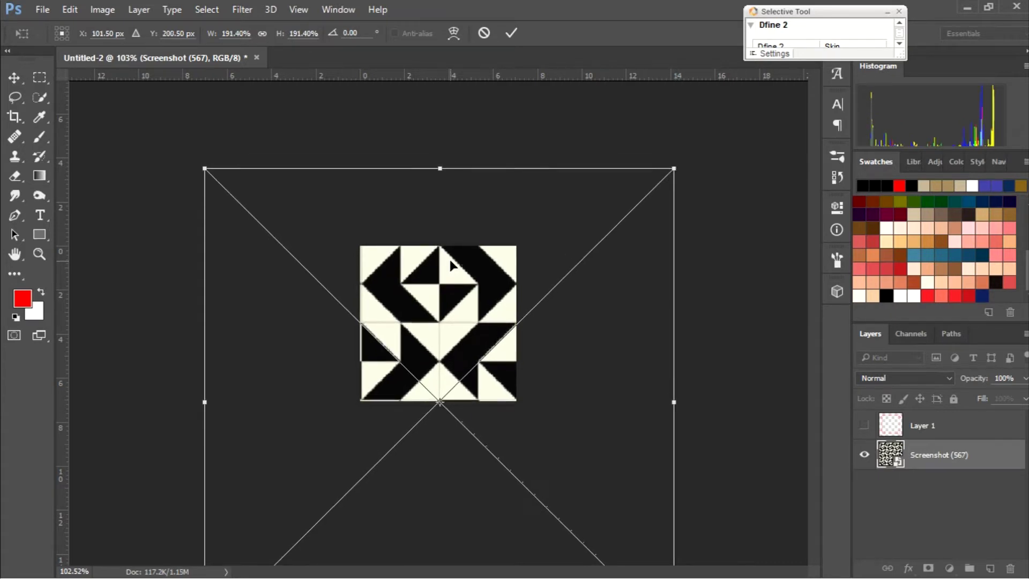
left_click_drag(449, 256, 449, 259)
key("Up")
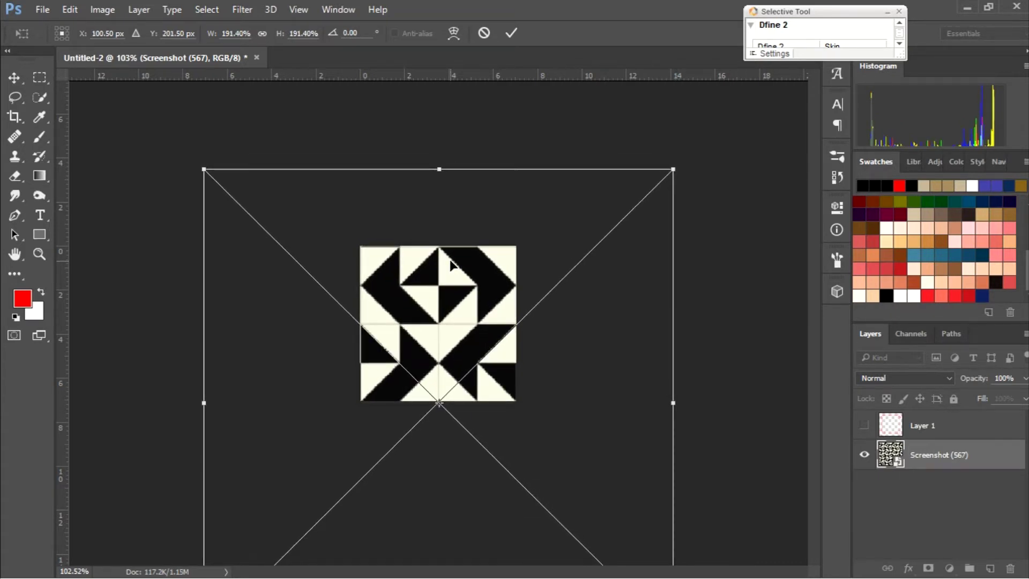
key("Return")
scroll(479, 317, "up", 3)
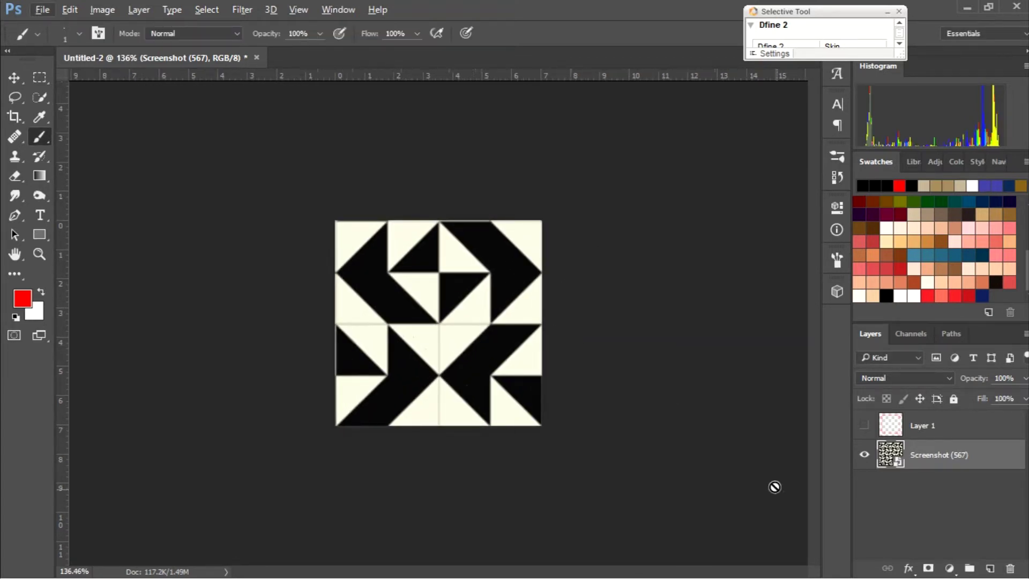
Add an empty Layer 2 and place vertical guides on the tile's left and right edges.
left_click(989, 566)
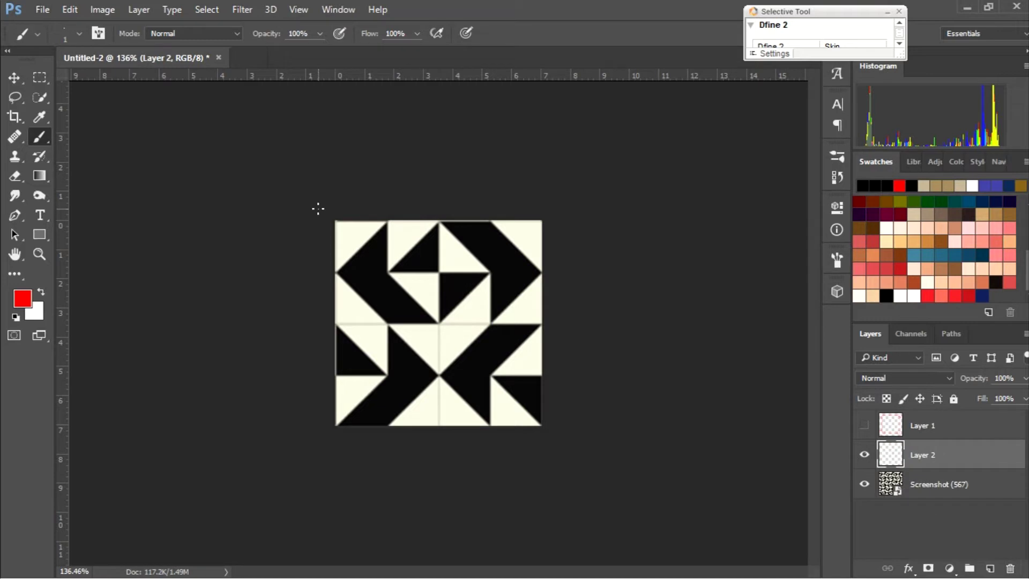
left_click_drag(64, 233, 437, 297)
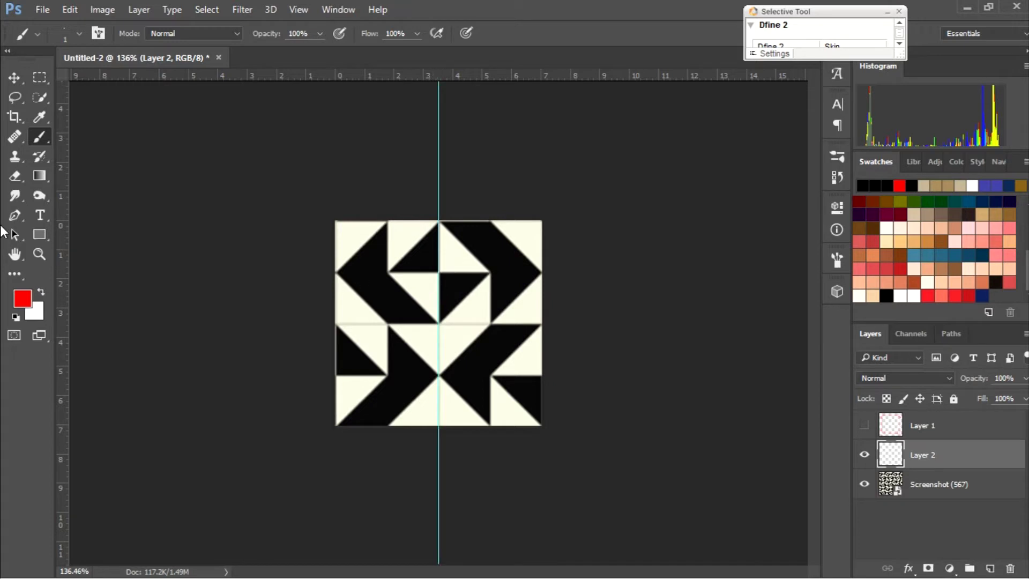
left_click_drag(68, 246, 79, 250)
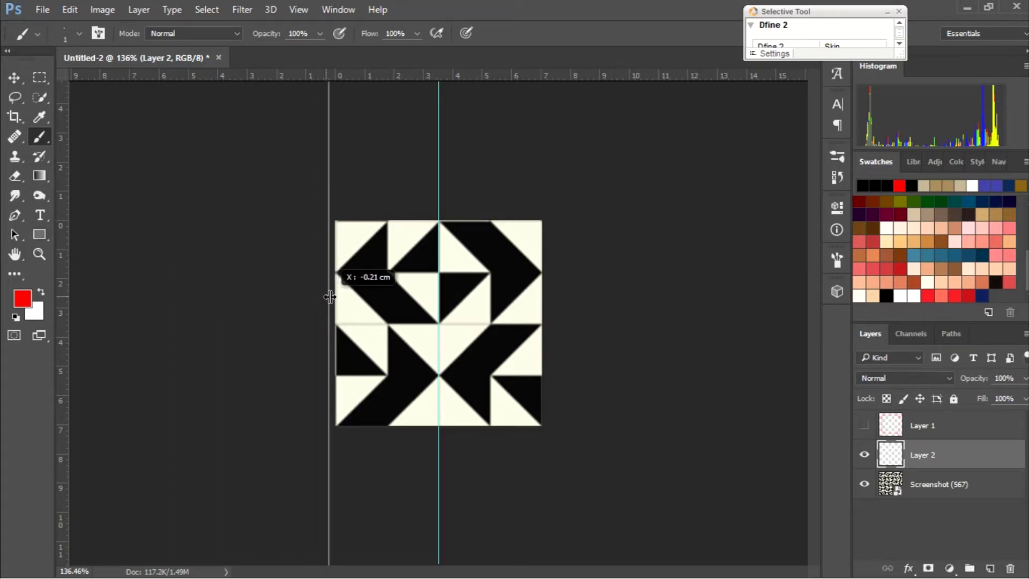
left_click_drag(318, 297, 334, 296)
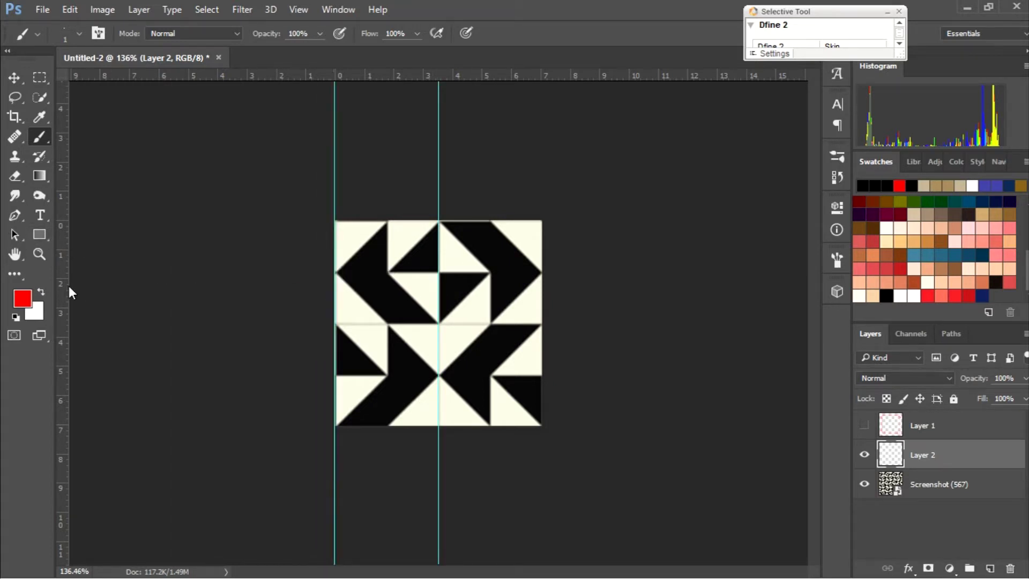
left_click_drag(66, 289, 542, 292)
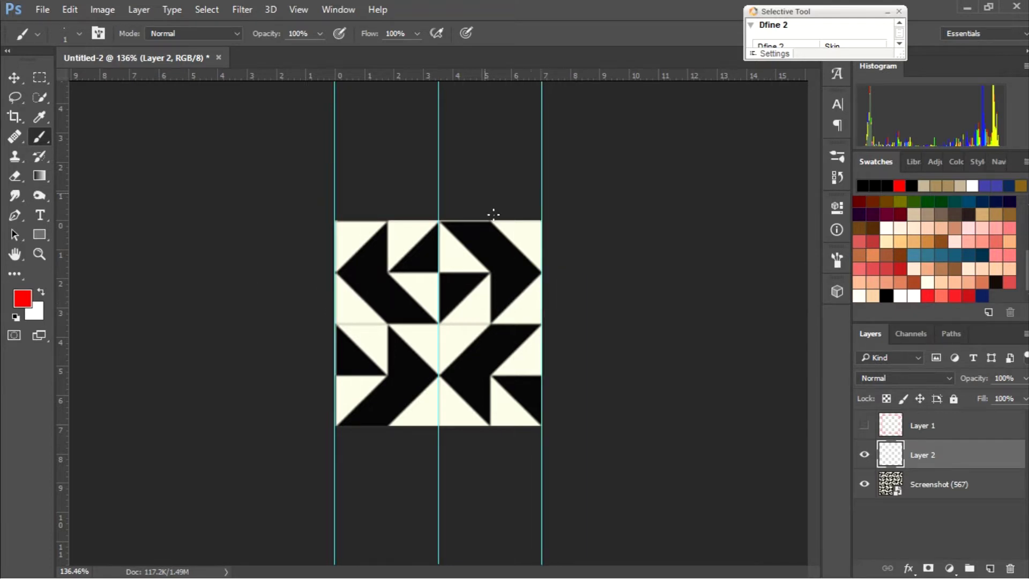
Add horizontal row guides and quarter-column vertical guides, forming a 4×4 grid.
left_click_drag(442, 77, 407, 219)
left_click_drag(375, 77, 322, 271)
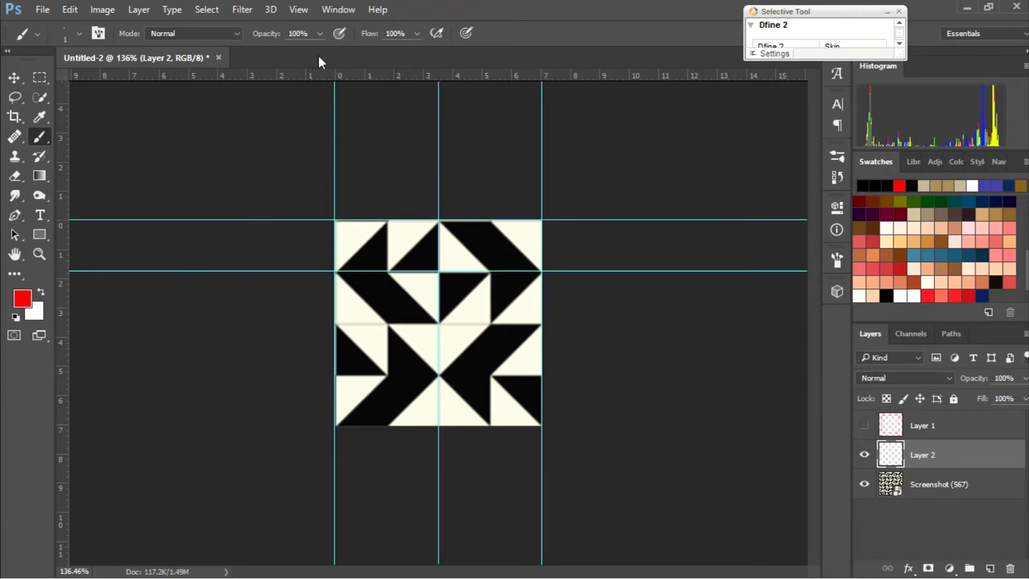
left_click_drag(268, 77, 178, 323)
left_click_drag(161, 75, 134, 373)
left_click_drag(160, 75, 143, 426)
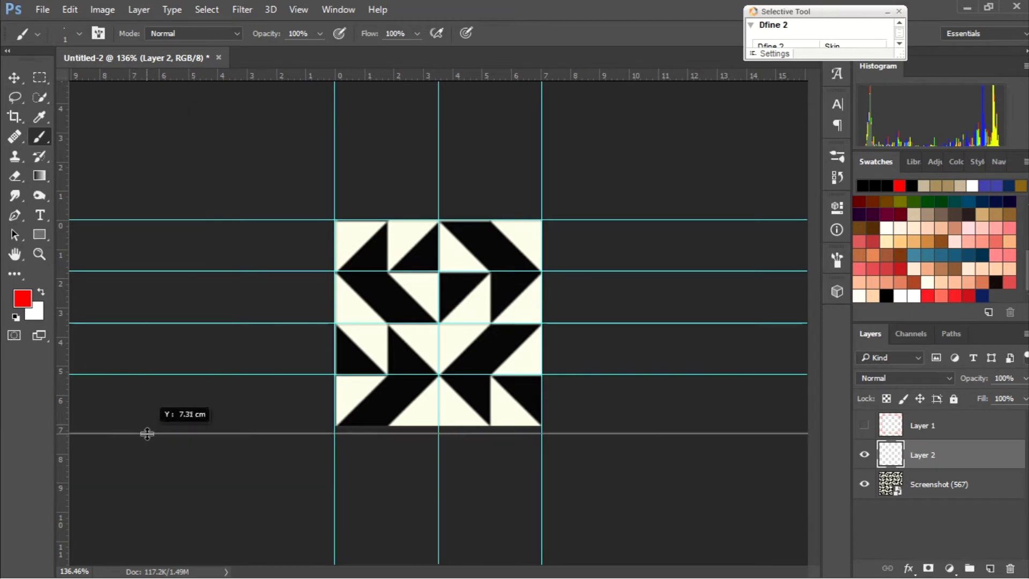
left_click_drag(63, 405, 387, 405)
left_click_drag(63, 368, 491, 440)
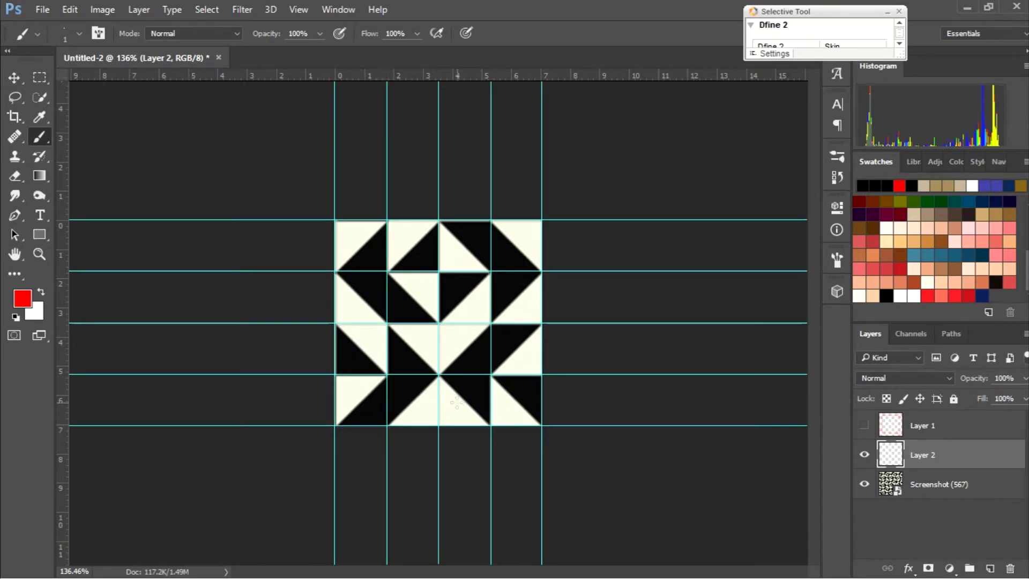
key("p")
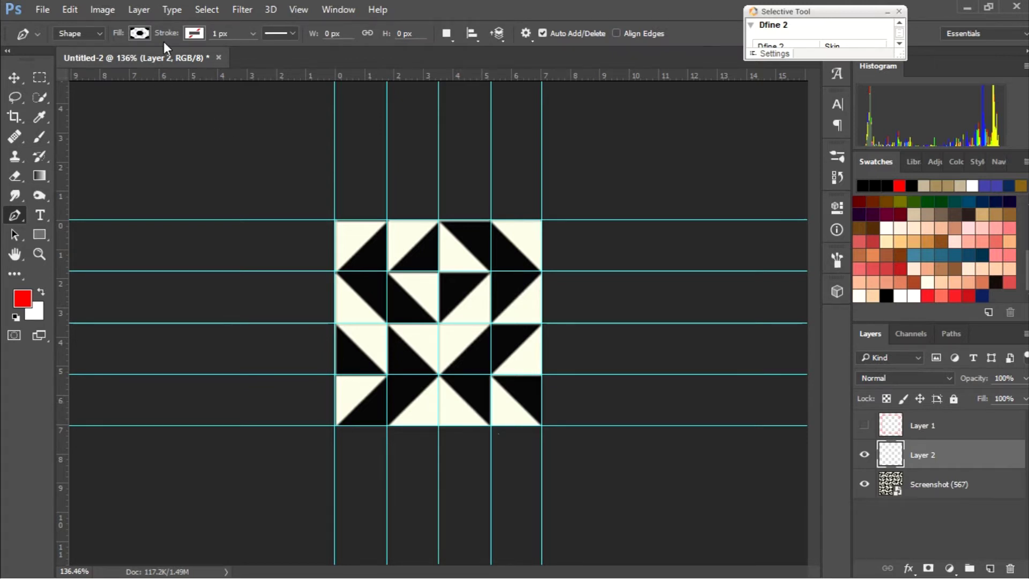
Set the Pen tool to Shape mode with a black fill.
left_click(85, 44)
left_click(94, 33)
left_click(140, 33)
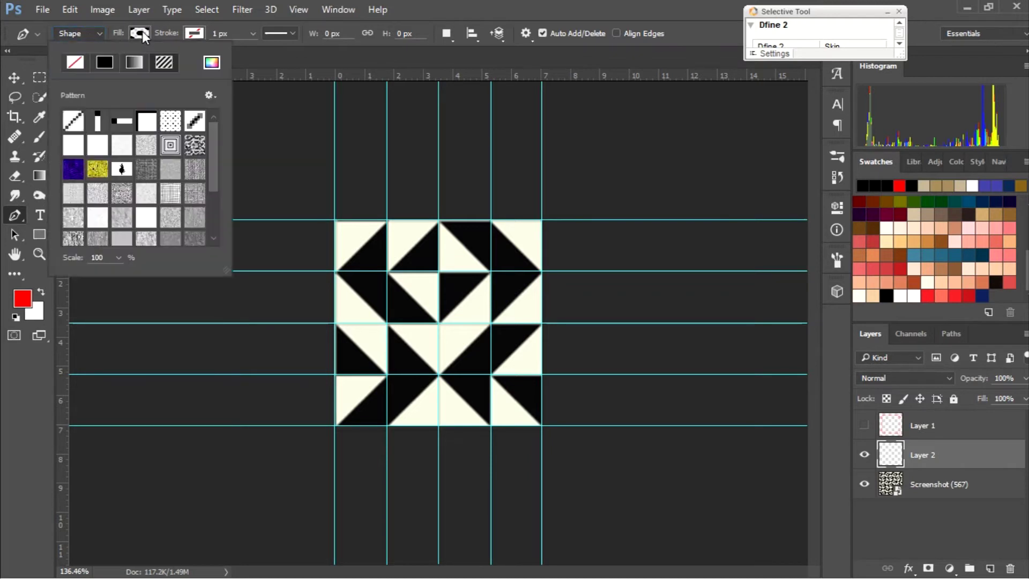
left_click(212, 62)
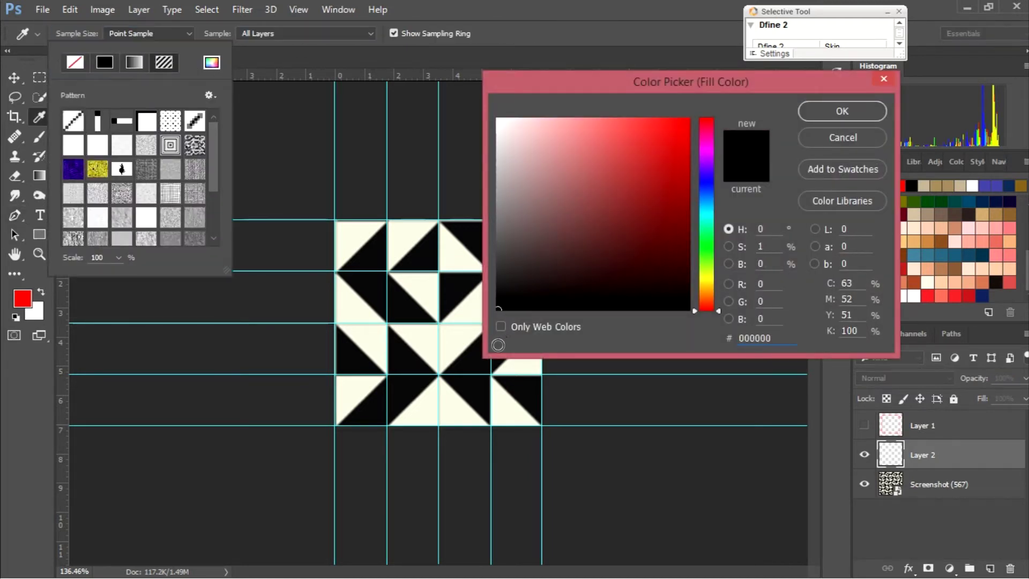
left_click(844, 114)
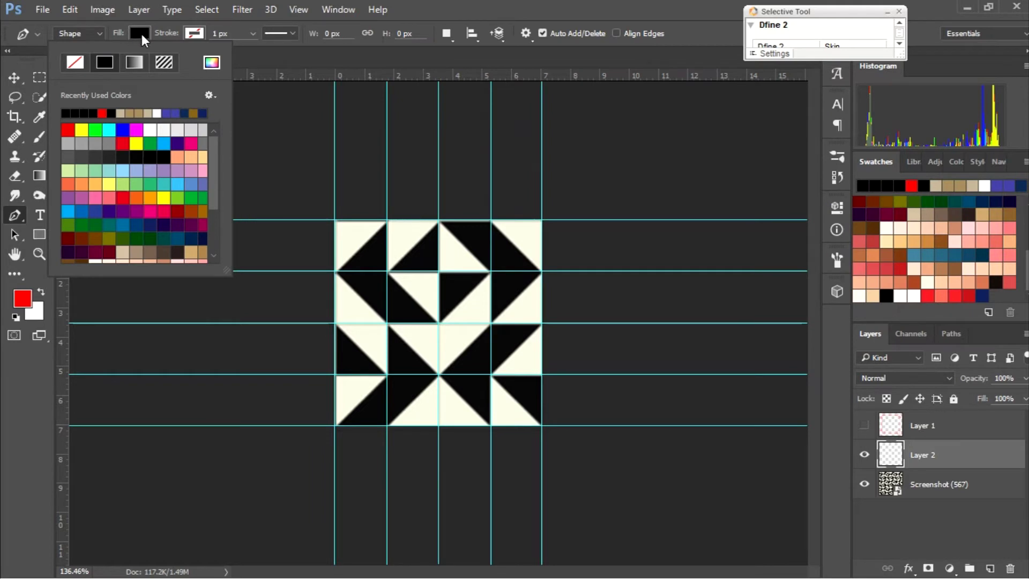
left_click(141, 34)
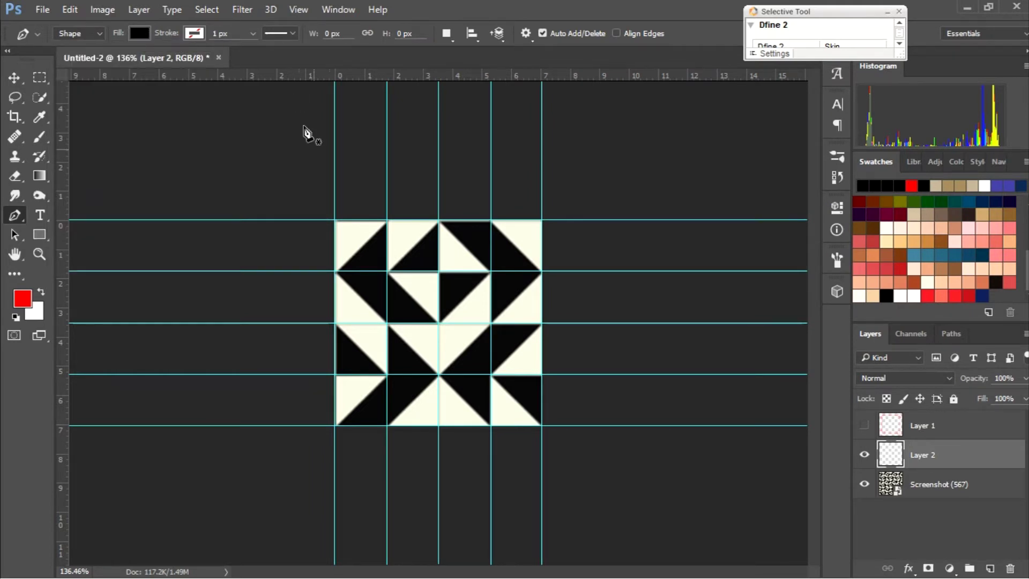
Trace the first black triangle, the top-right parallelogram and the central triangle on guide intersections.
left_click(387, 219)
left_click(335, 272)
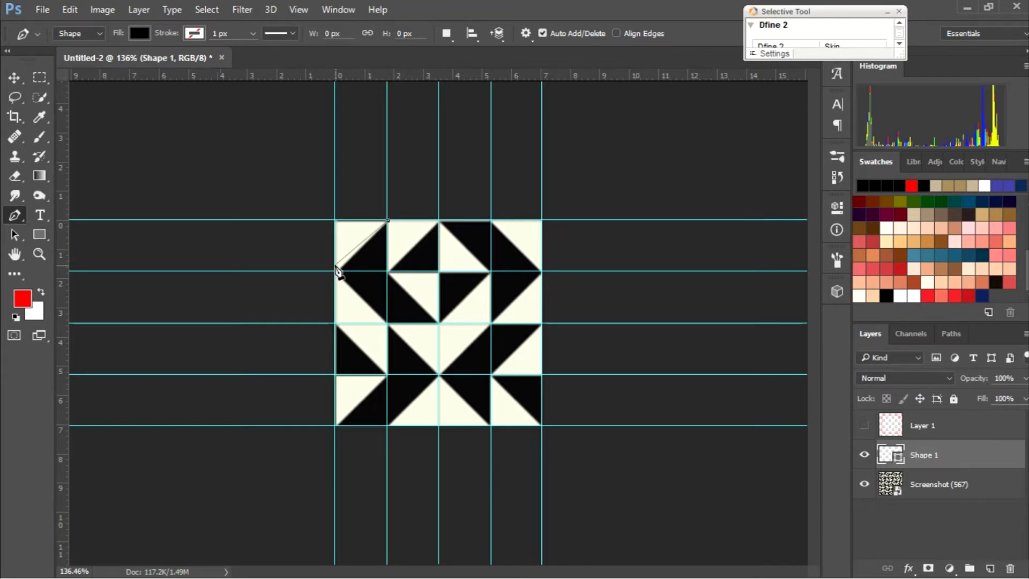
left_click(387, 323)
left_click(439, 323)
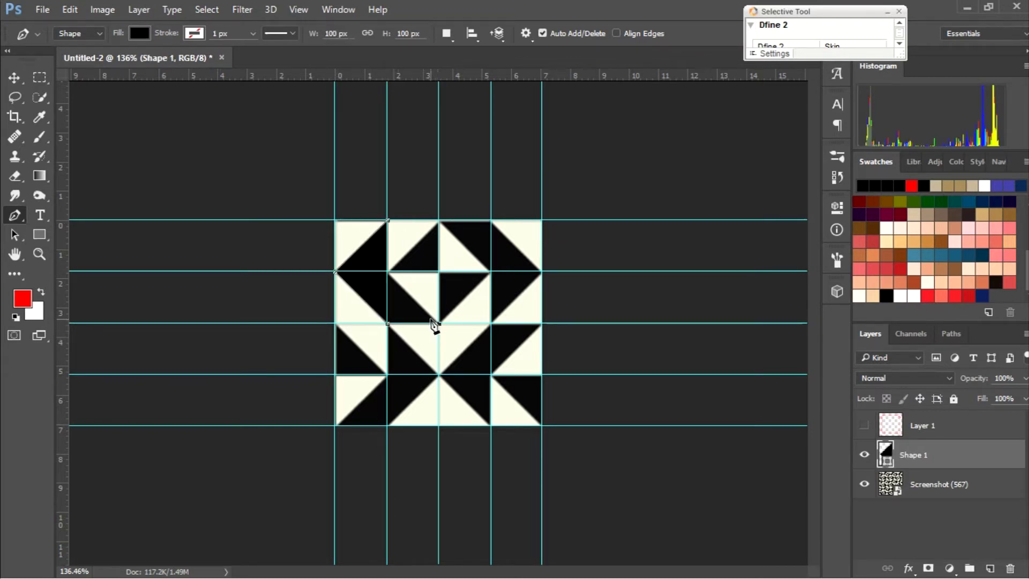
left_click(387, 219)
left_click(439, 220)
left_click(492, 220)
left_click(542, 272)
left_click(491, 272)
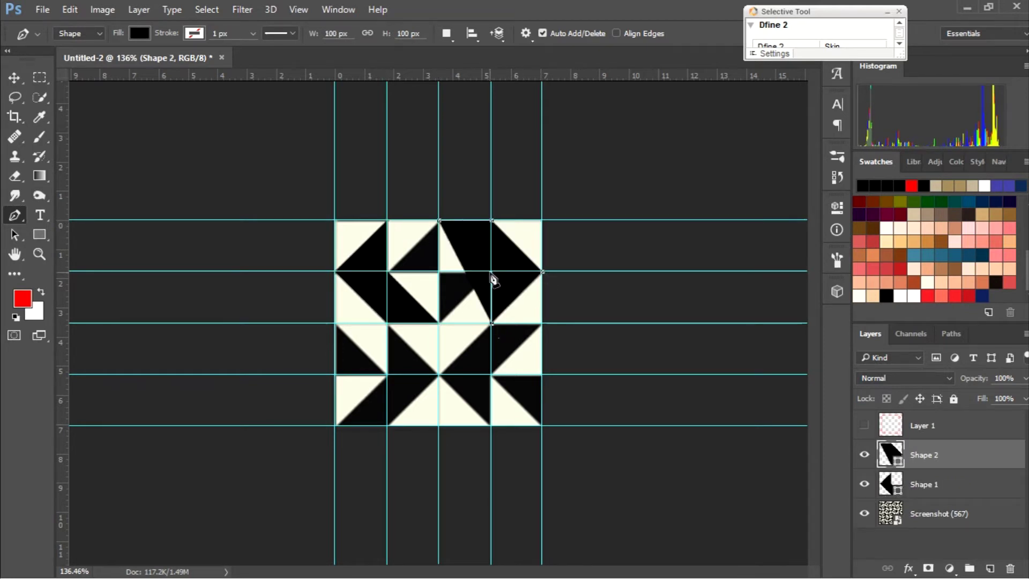
left_click(438, 220)
left_click(492, 271)
left_click(438, 323)
left_click(387, 272)
left_click(438, 219)
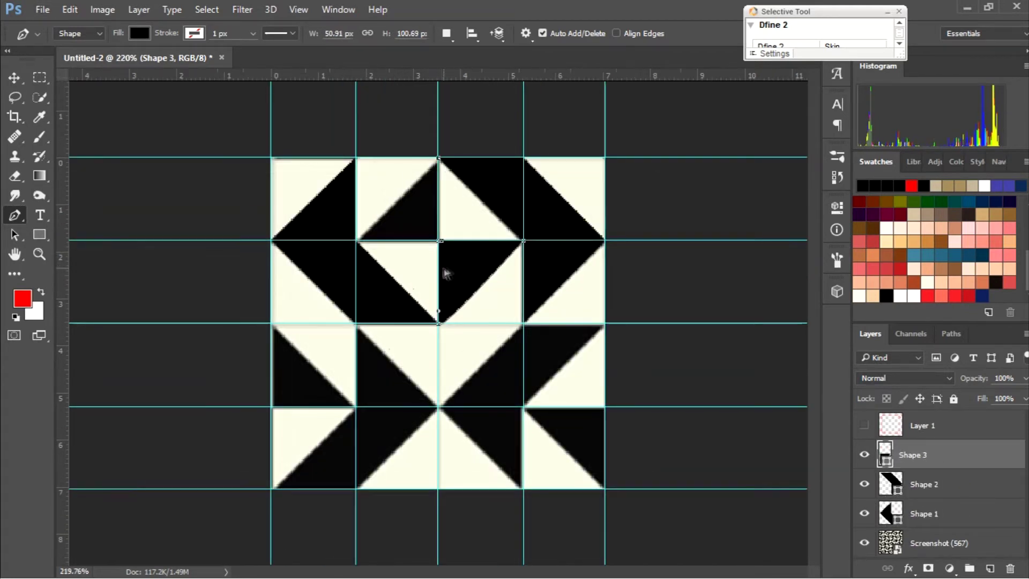
Zoom in and trace the central, top-middle and lower-left black shapes.
scroll(438, 274, "up", 3, "alt")
key("ctrl+z")
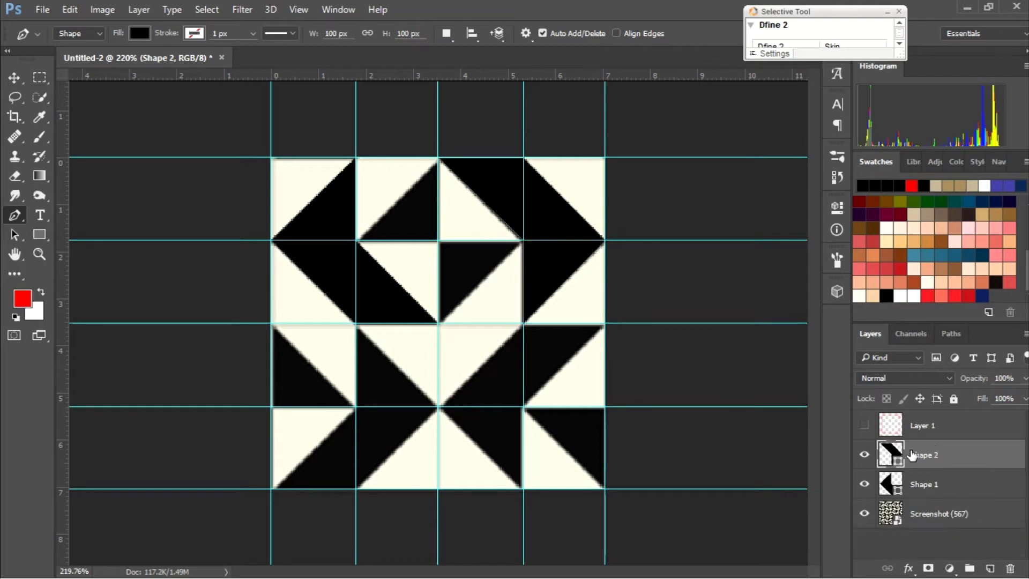
left_click(438, 240)
left_click(438, 158)
left_click(356, 240)
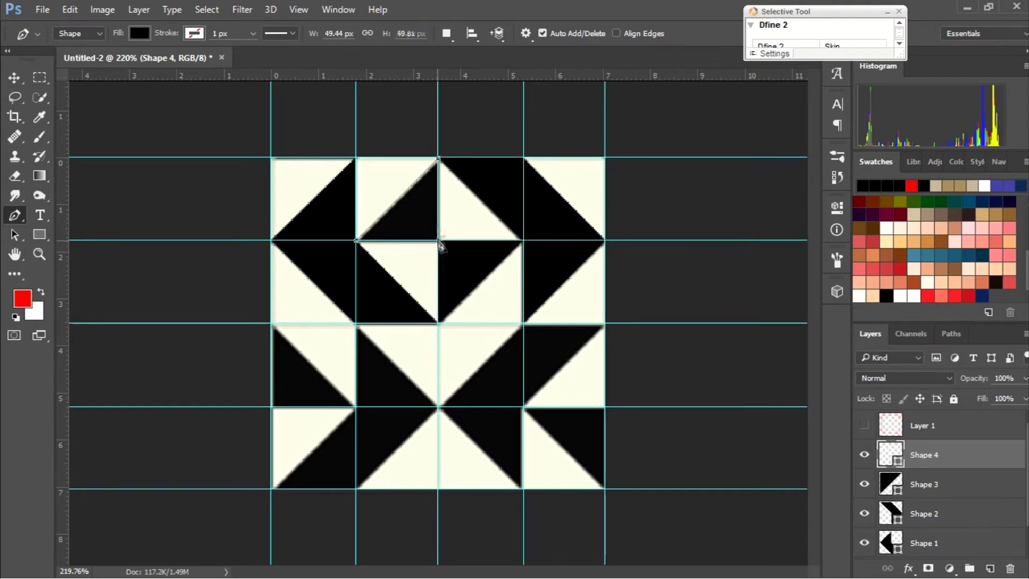
left_click(438, 240)
left_click(438, 158)
left_click(356, 407)
left_click(356, 323)
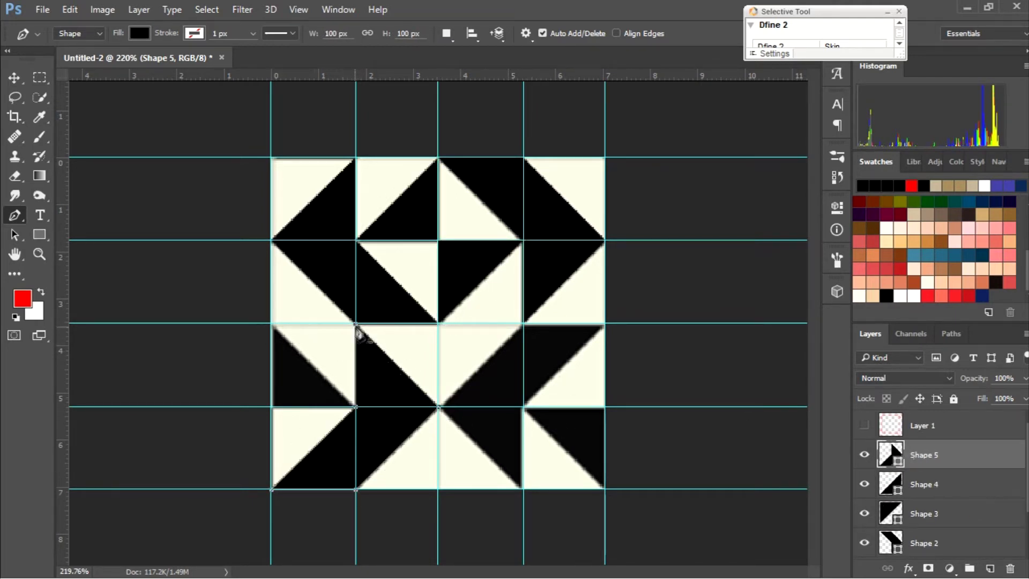
left_click(270, 323)
Trace the remaining lower and bottom-right black triangles, then zoom back out.
left_click(270, 406)
left_click(524, 323)
left_click(438, 407)
left_click(523, 407)
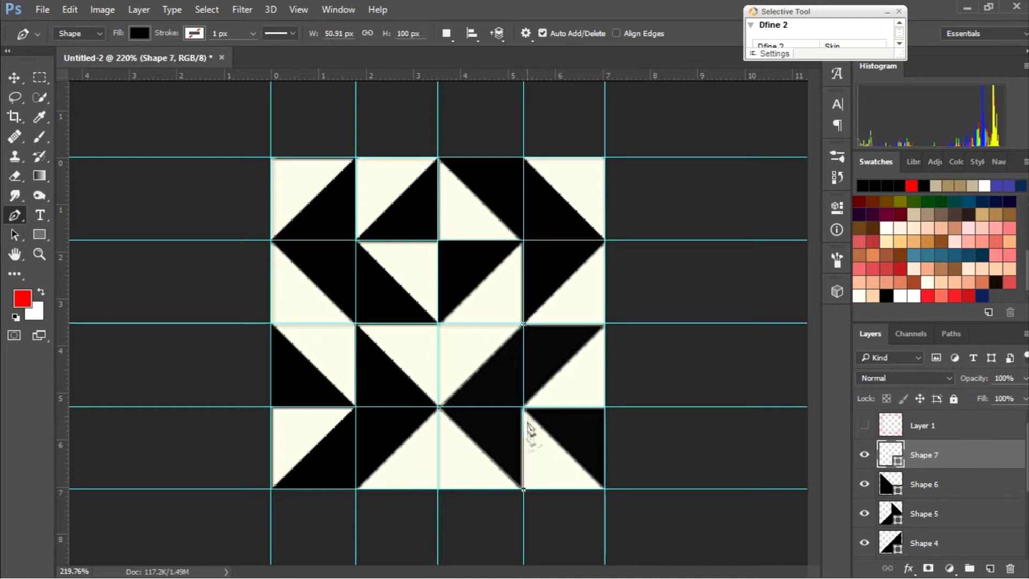
left_click(523, 323)
left_click(523, 407)
left_click(605, 488)
left_click(604, 406)
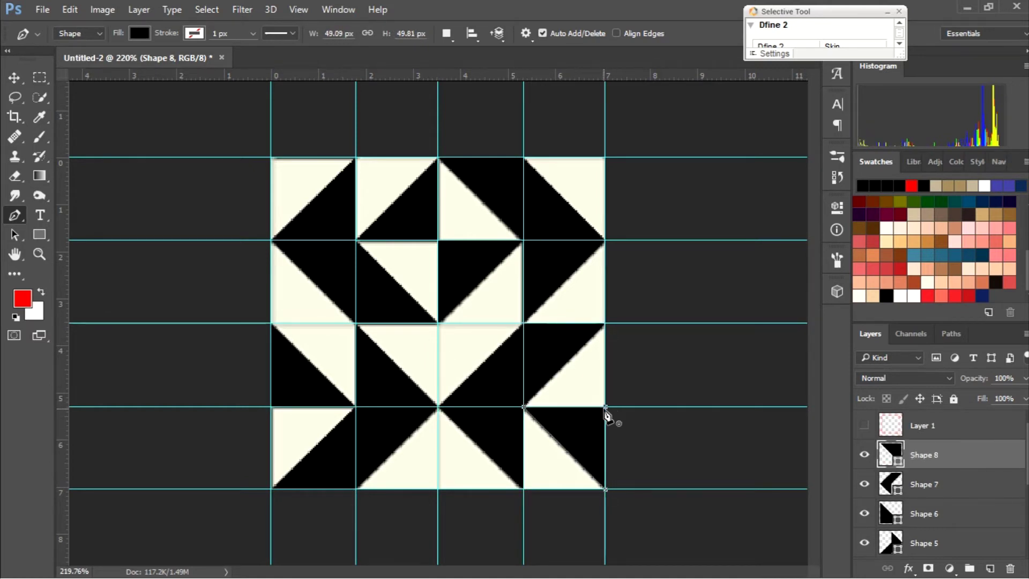
key("ctrl+0")
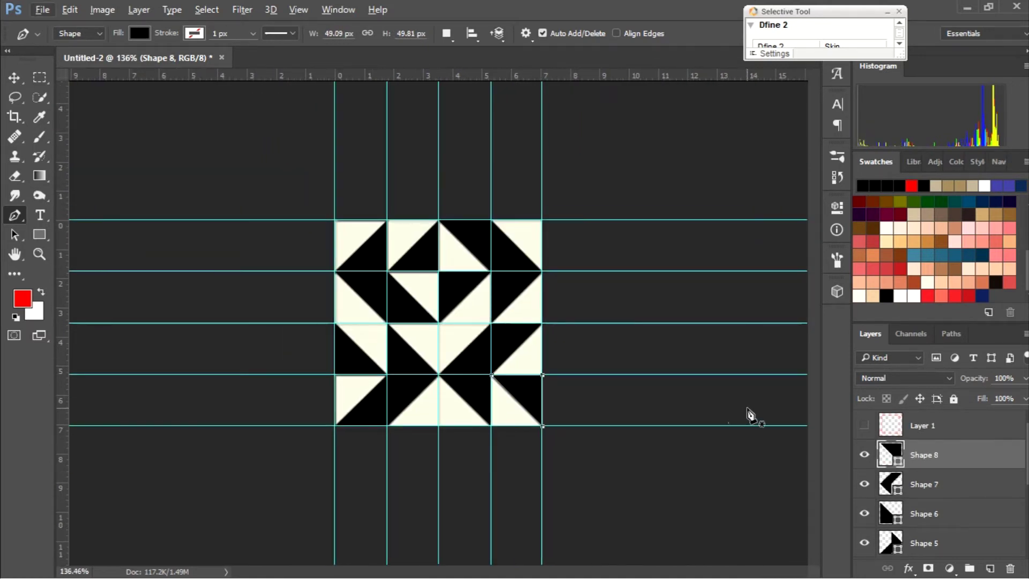
left_click(976, 423)
key("ctrl+plus")
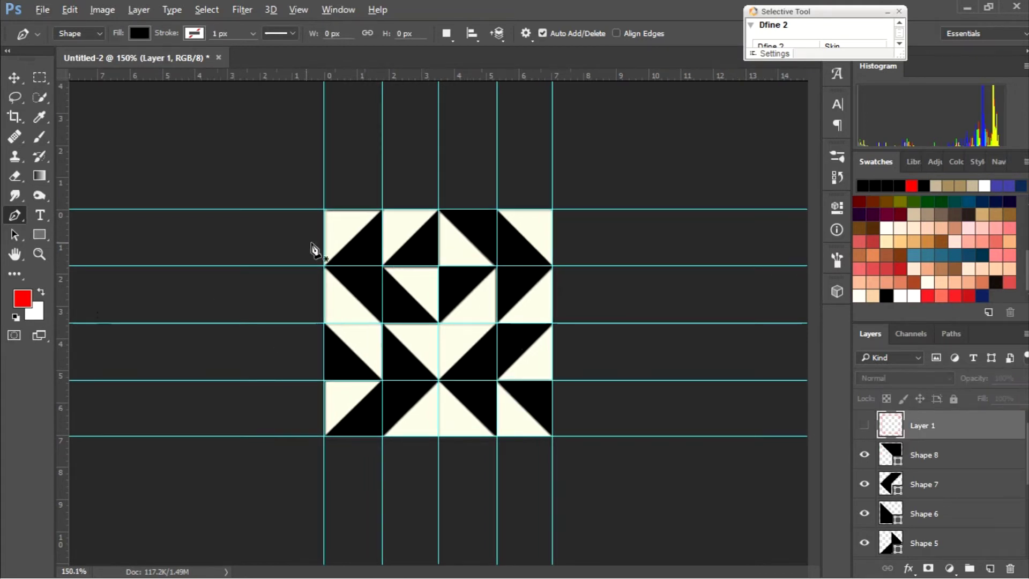
key("ctrl+semicolon")
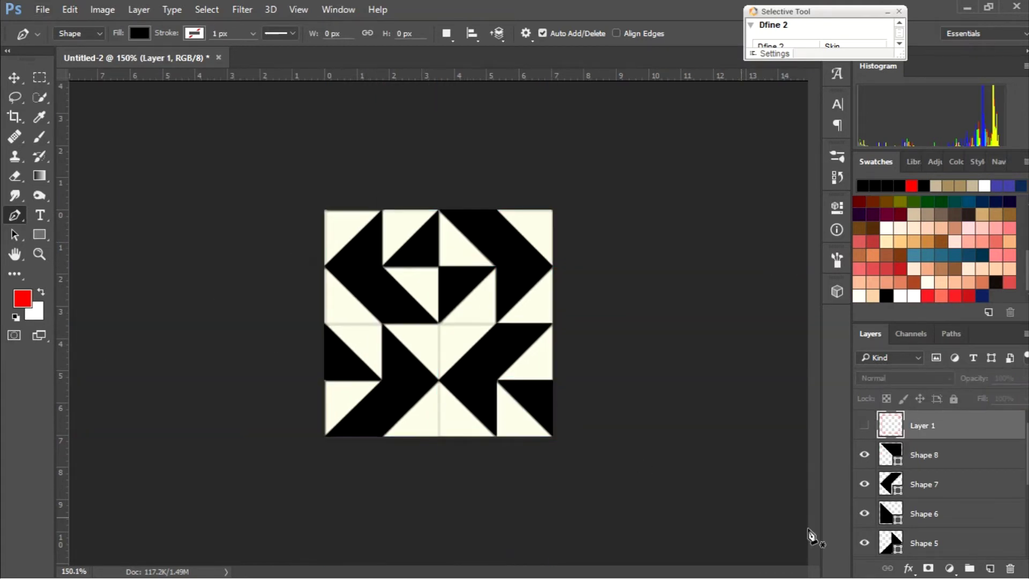
scroll(938, 482, "down", 5)
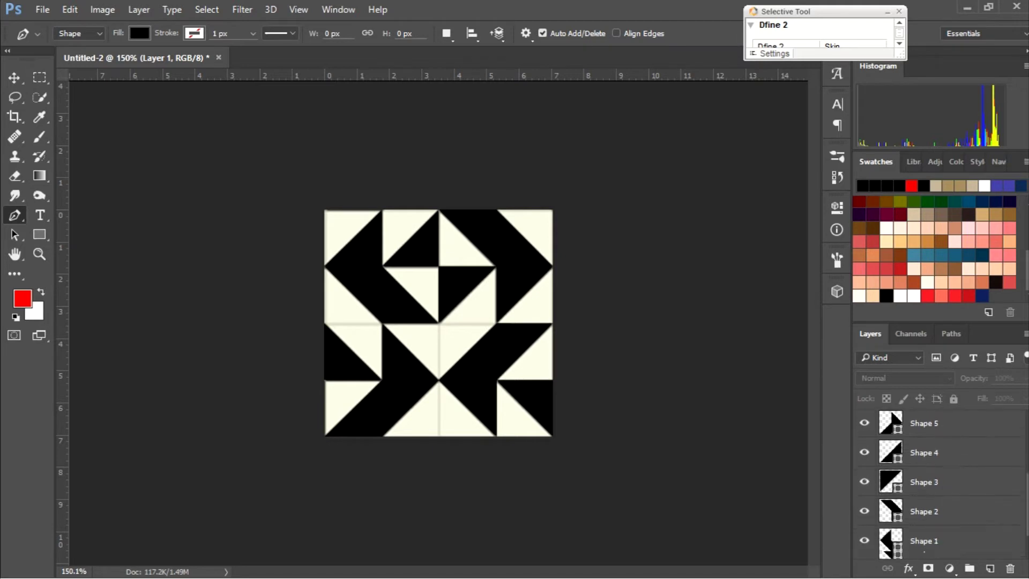
left_click(884, 545)
left_click(865, 545)
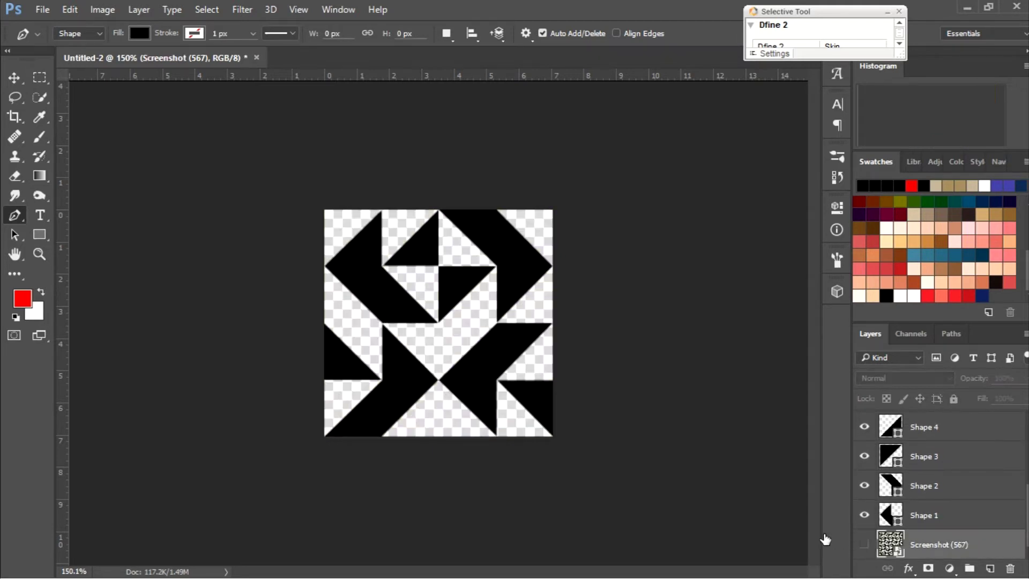
scroll(440, 321, "up", 2)
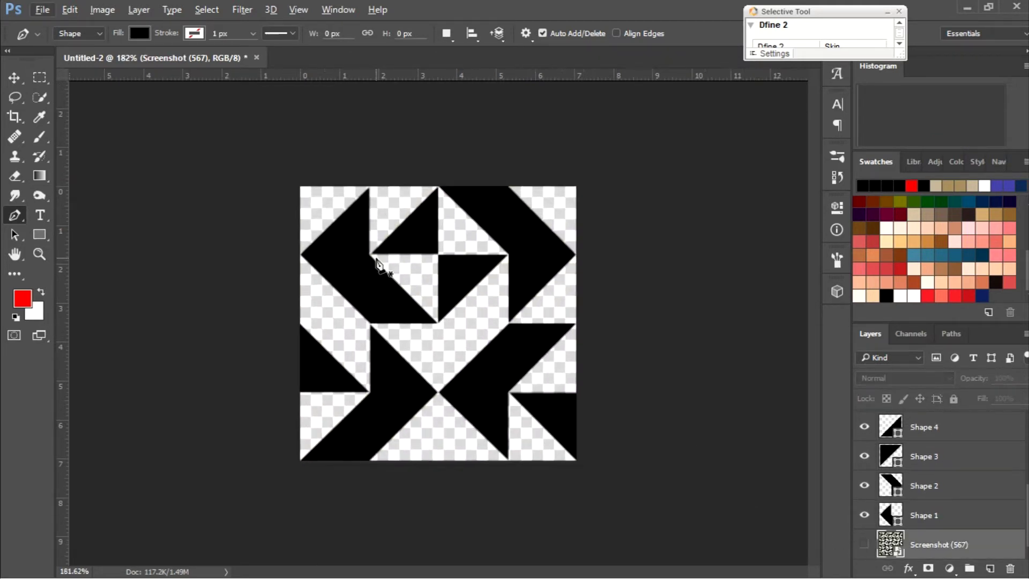
scroll(386, 273, "down", 2)
scroll(407, 274, "down", 1)
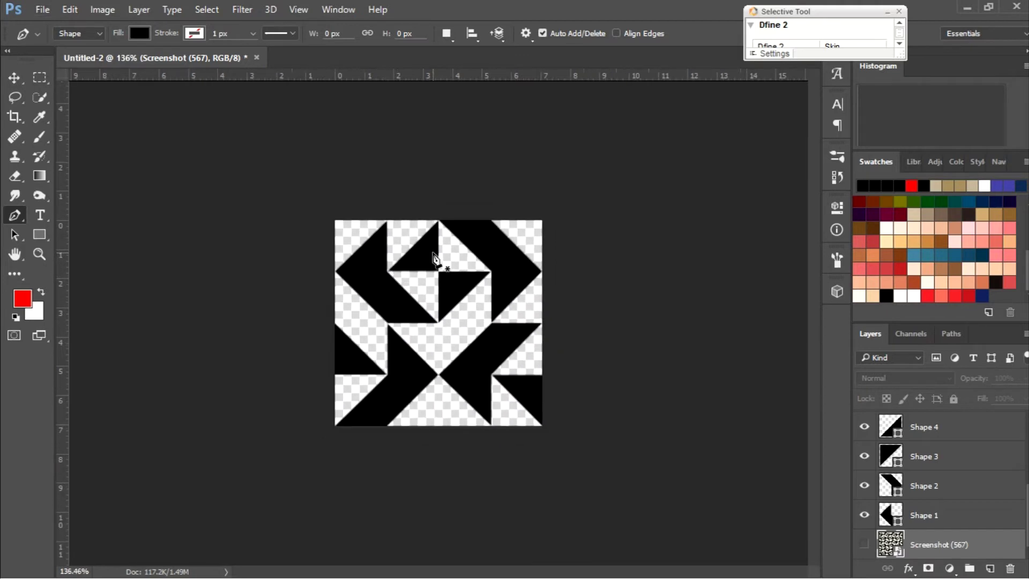
left_click(984, 516)
scroll(980, 514, "up", 5)
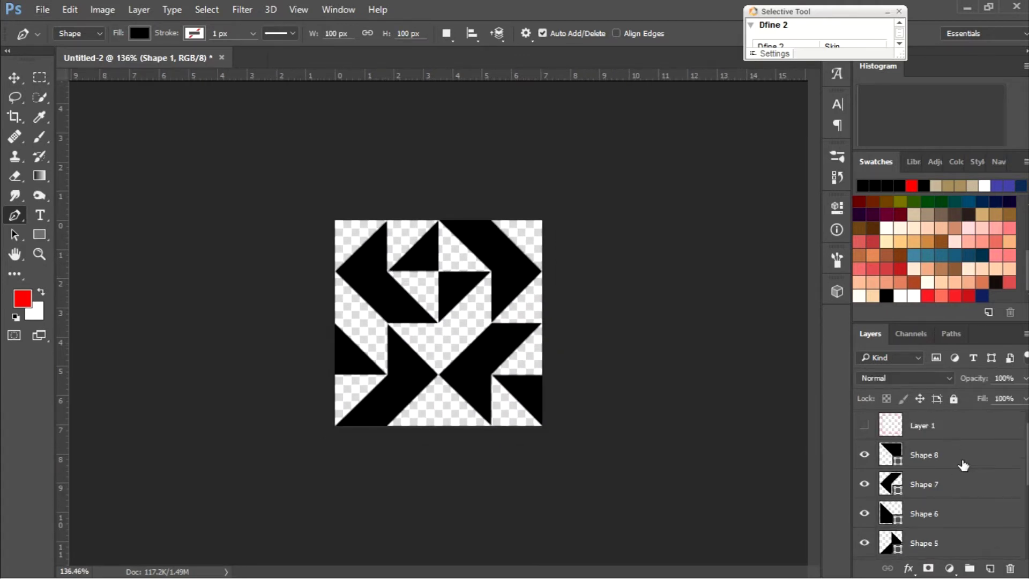
scroll(965, 462, "down", 4)
left_click(952, 482)
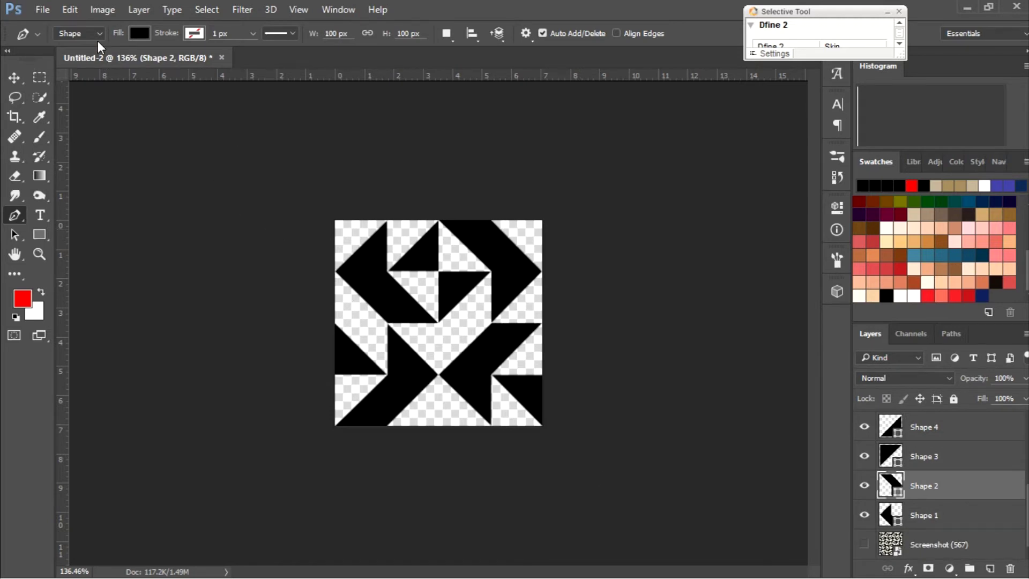
left_click(81, 14)
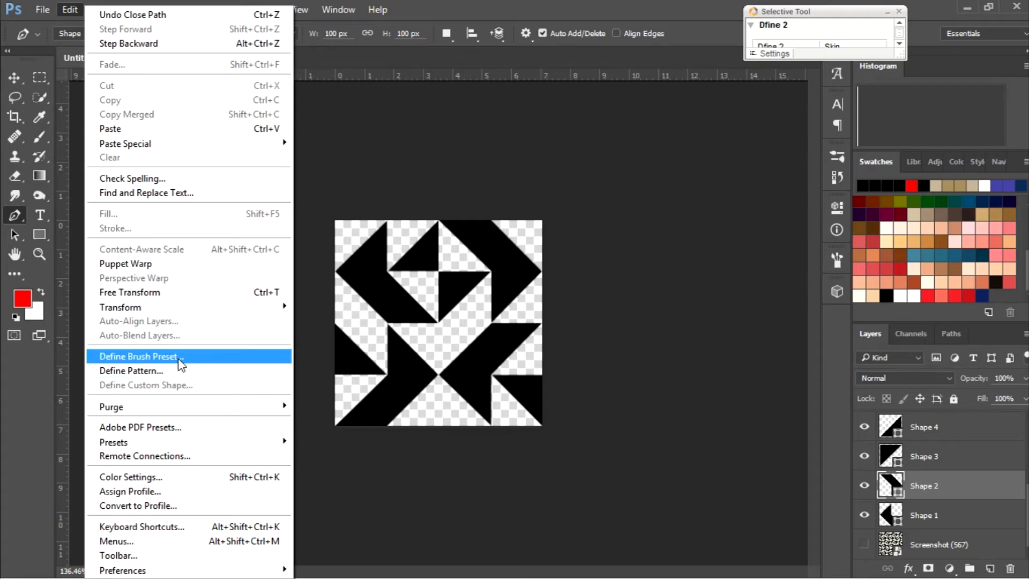
Define the black triangle tile as a pattern, keeping the default name Pattern 5.
left_click(204, 369)
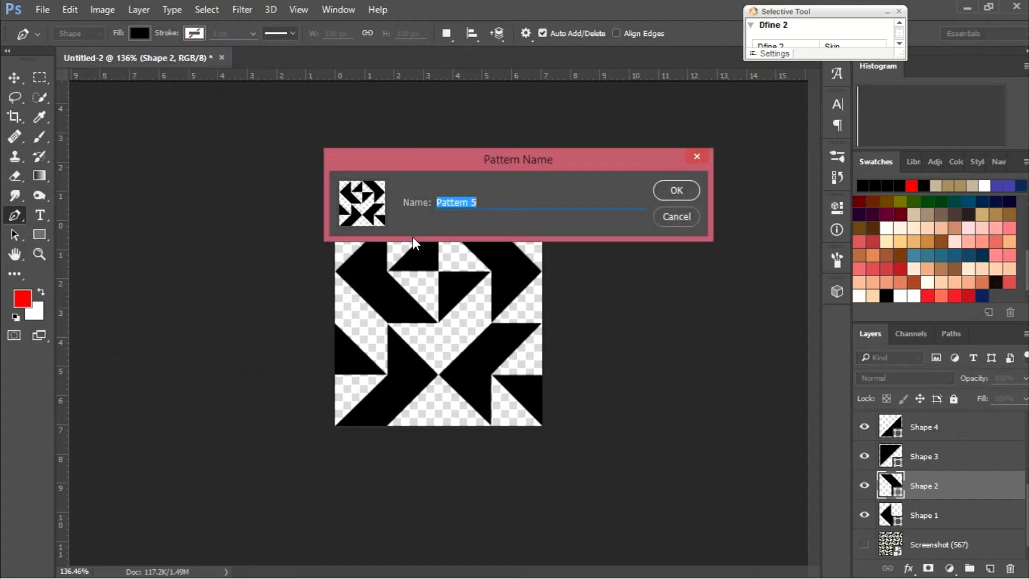
left_click(677, 190)
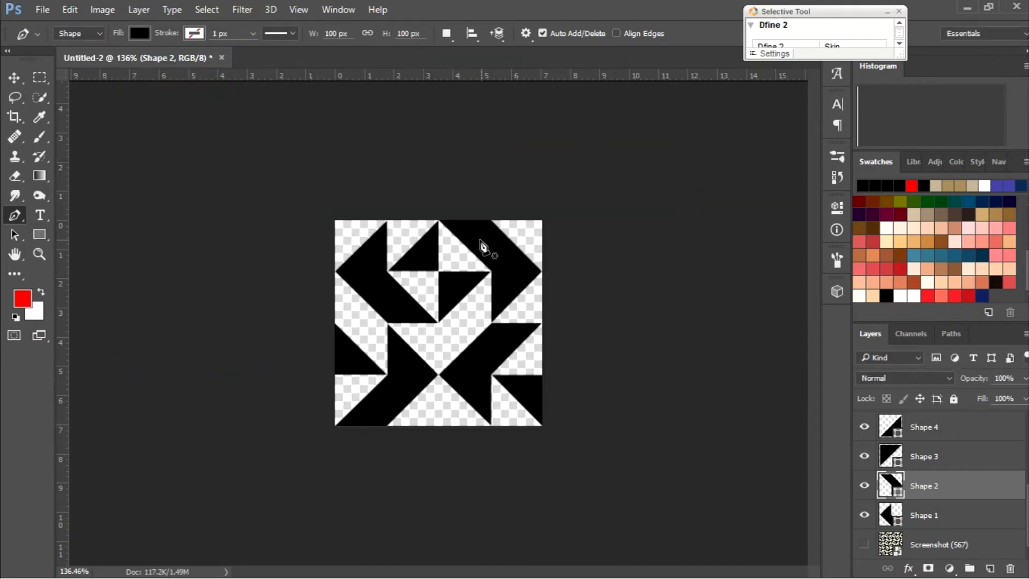
Create a new 1366 × 768 transparent document and bring up Edit > Fill for a pattern fill.
left_click(42, 10)
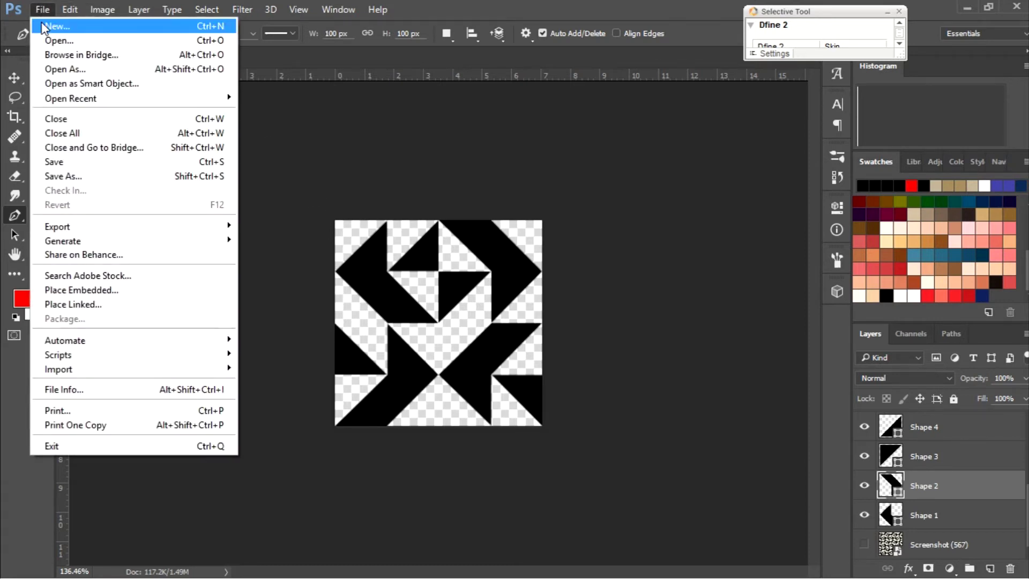
left_click(44, 27)
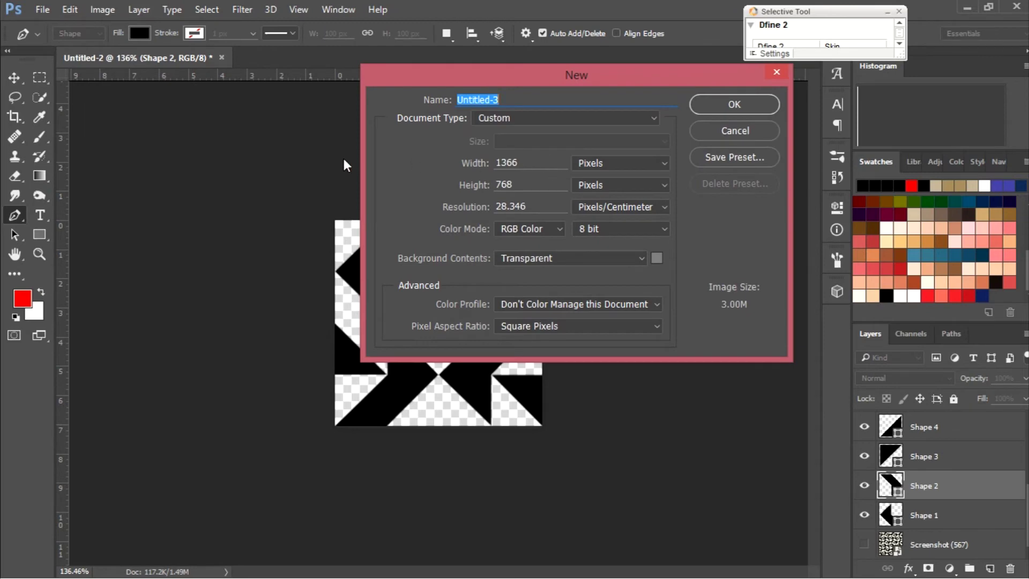
left_click(549, 164)
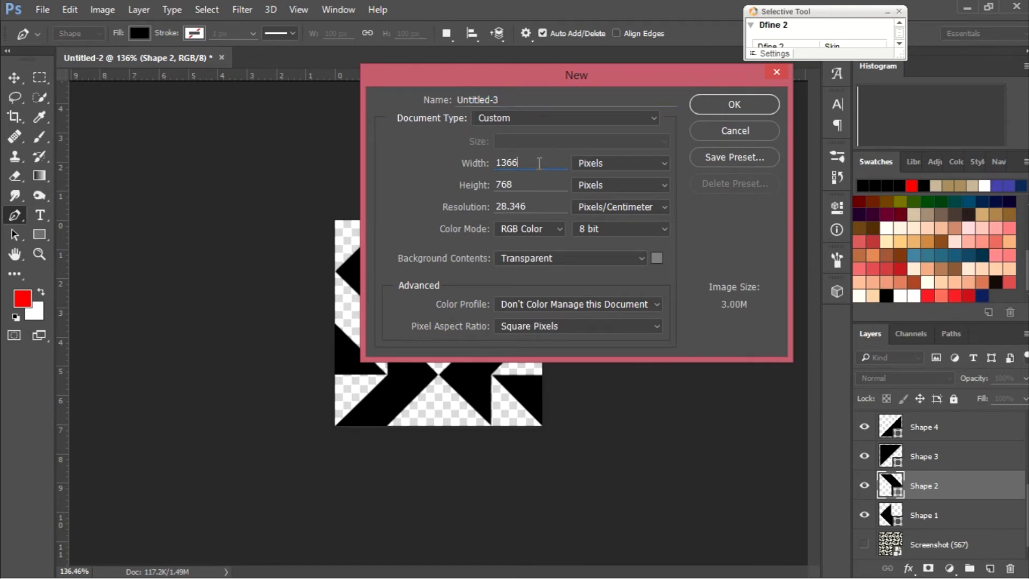
left_click(734, 104)
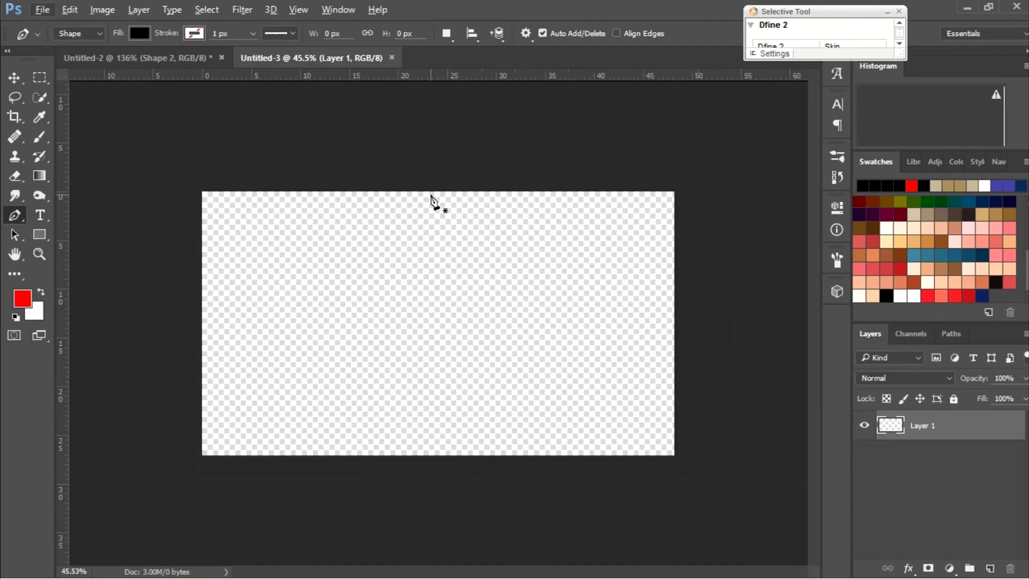
left_click(70, 10)
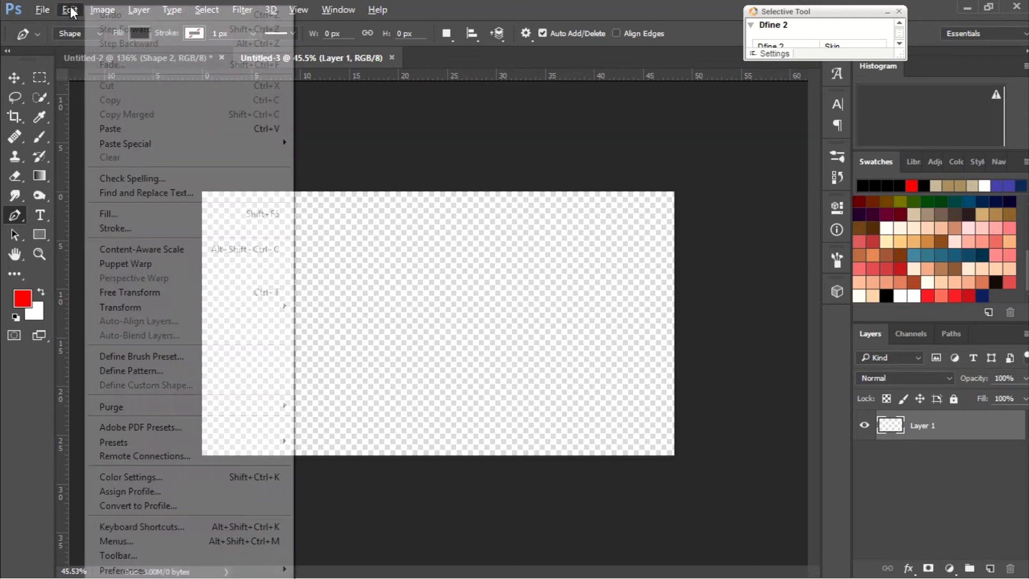
left_click(167, 213)
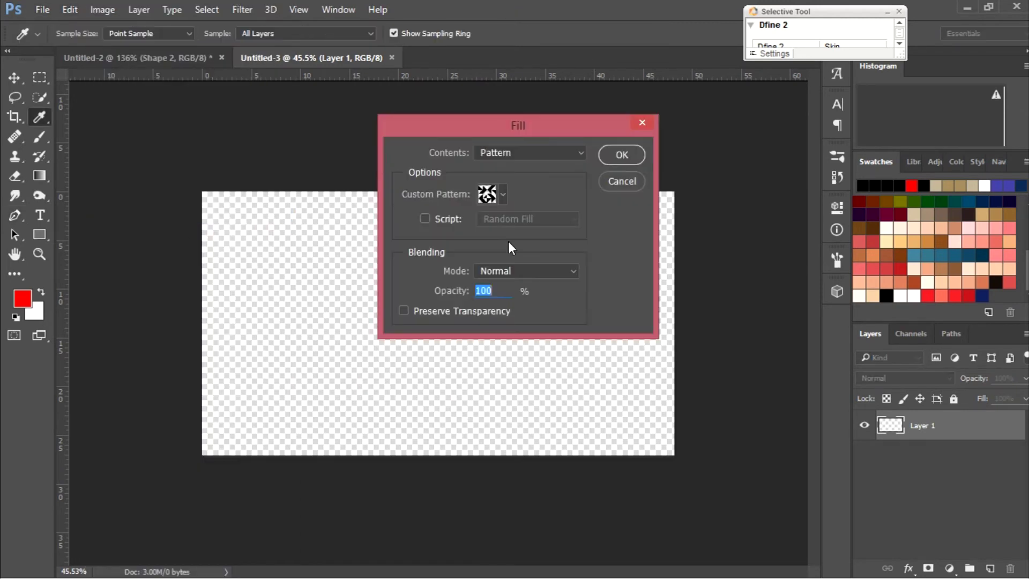
Pick the new triangle tile in the Custom Pattern picker, enlarge the picker, and show its options menu.
left_click(501, 195)
left_click(558, 323)
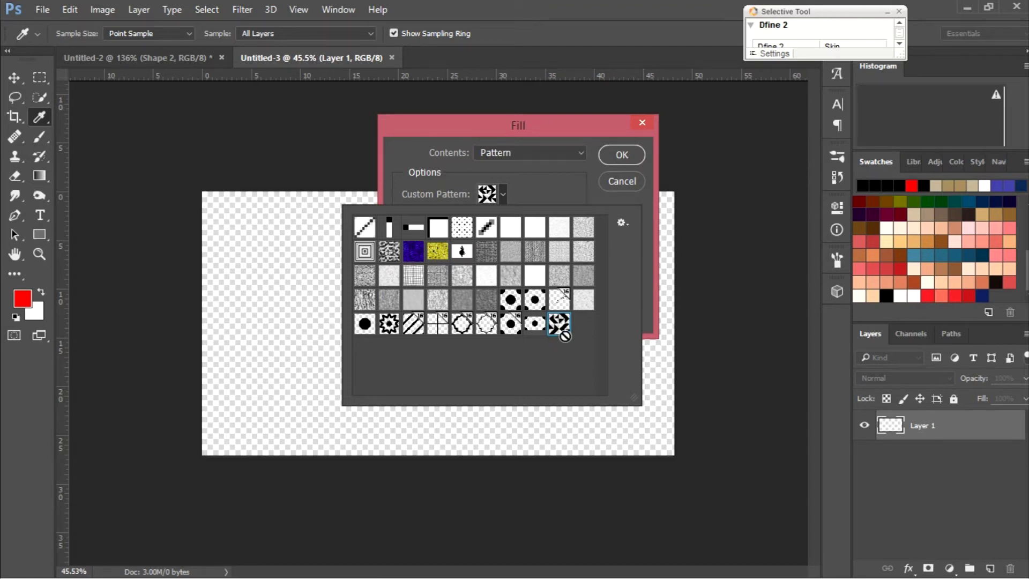
mouse_move(637, 403)
left_mouse_down()
mouse_move(581, 351)
mouse_move(638, 395)
left_mouse_up()
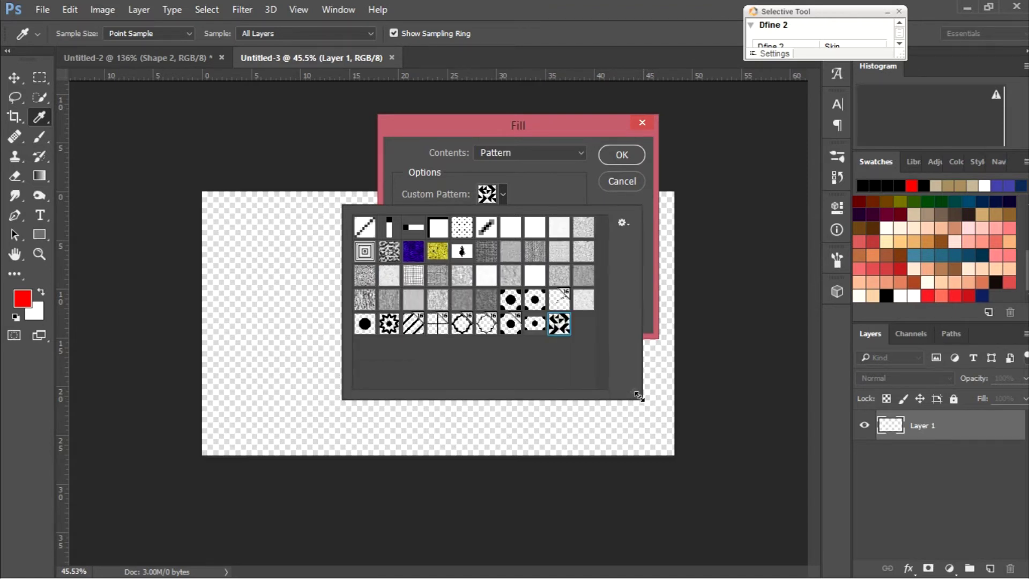
left_click(623, 223)
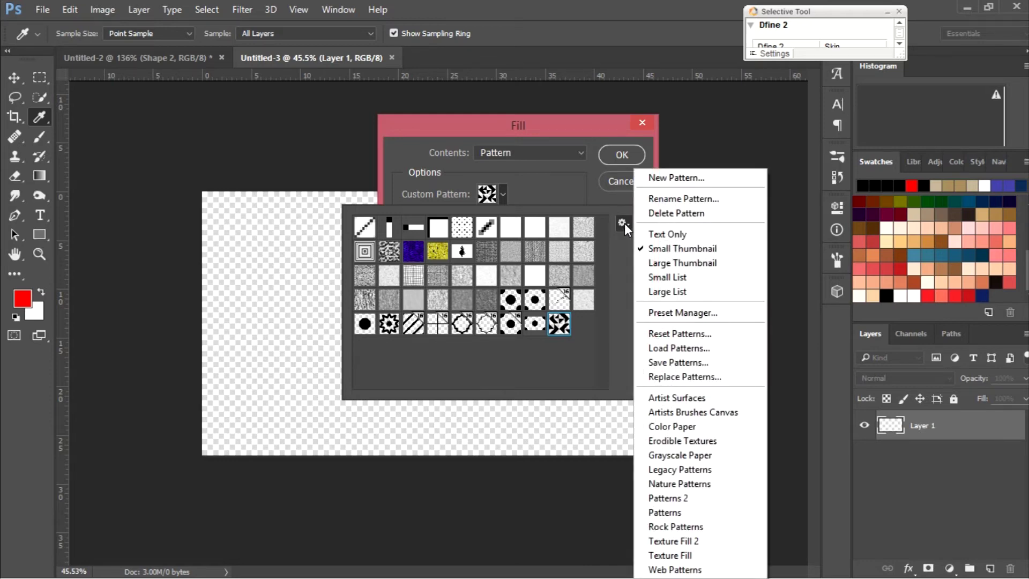
In Preset Manager, move the triangle pattern to the end of row three, then reselect it in the picker.
left_click(711, 313)
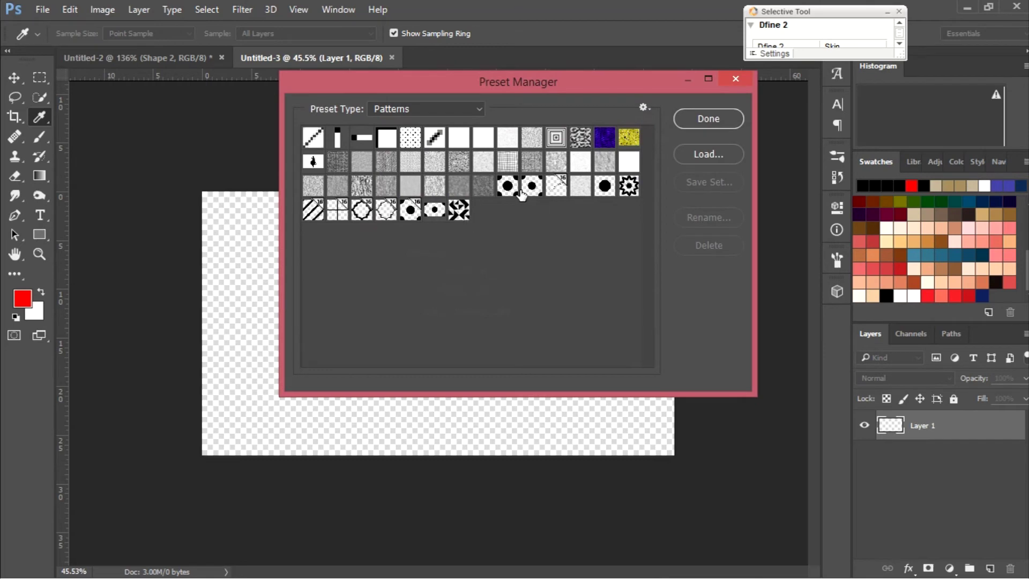
left_click(500, 181)
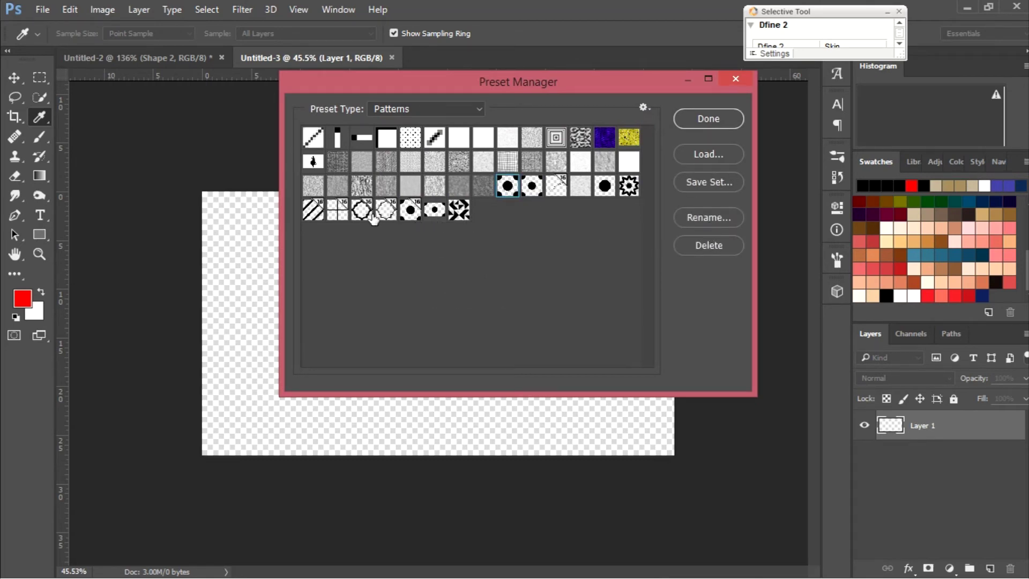
mouse_move(359, 214)
left_mouse_down()
mouse_move(482, 241)
mouse_move(523, 195)
mouse_move(506, 241)
left_mouse_up()
left_click_drag(458, 209, 625, 188)
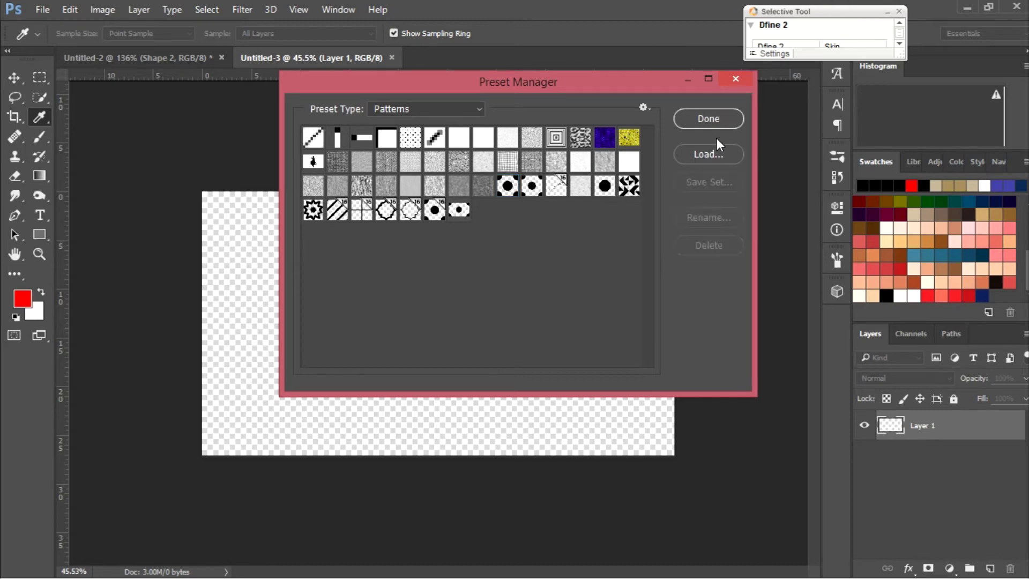
left_click(715, 121)
left_click(504, 194)
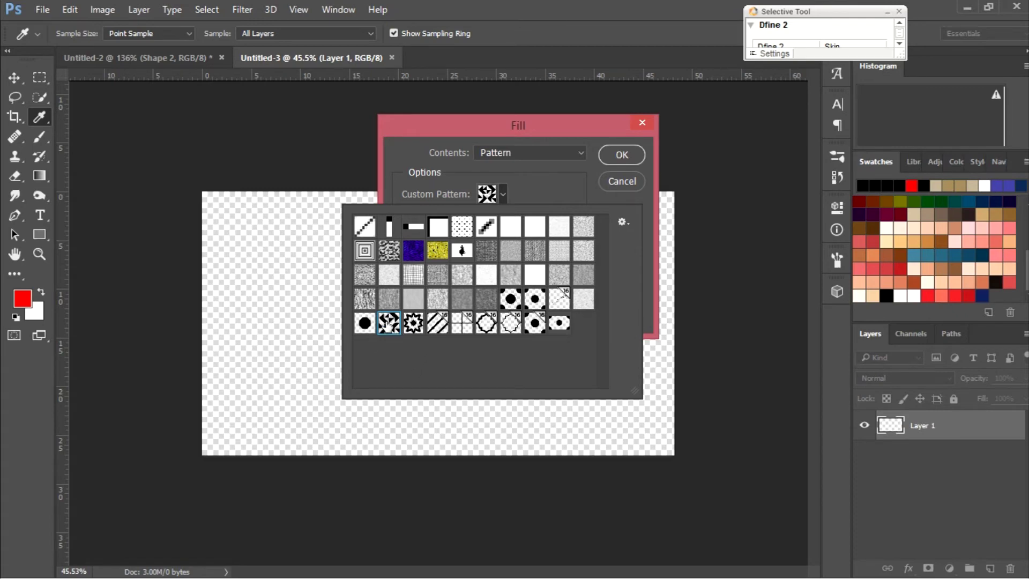
Fill the canvas with the triangle pattern and add a white Solid Color layer beneath Layer 1.
left_click(620, 155)
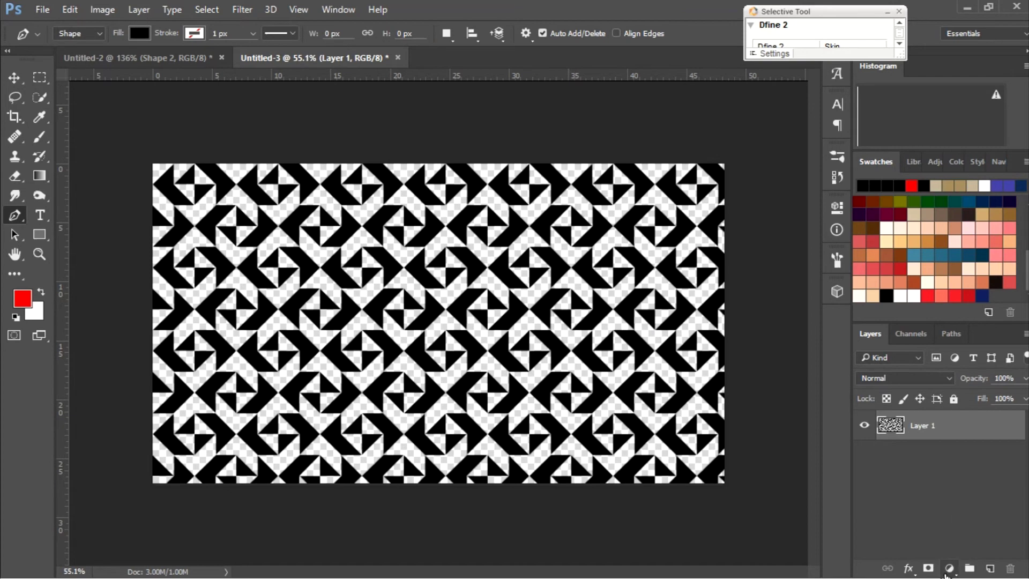
left_click(947, 569)
left_click(918, 185)
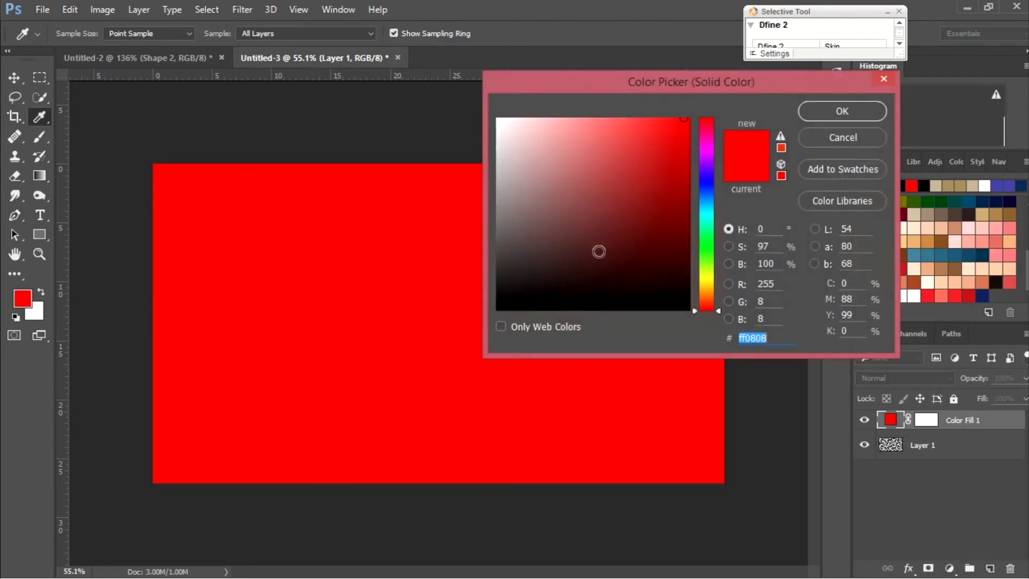
left_click(844, 119)
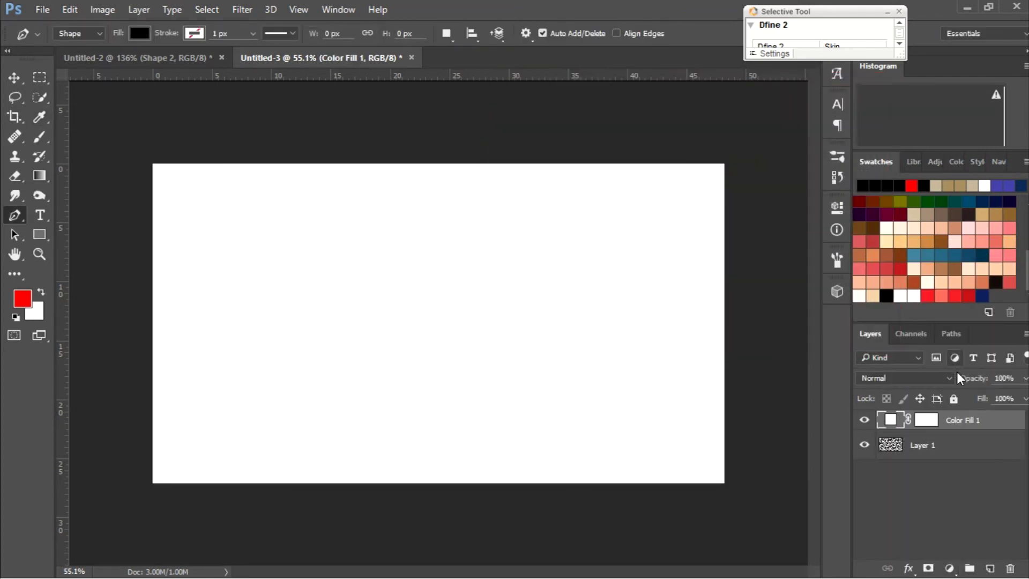
left_click_drag(961, 423, 952, 453)
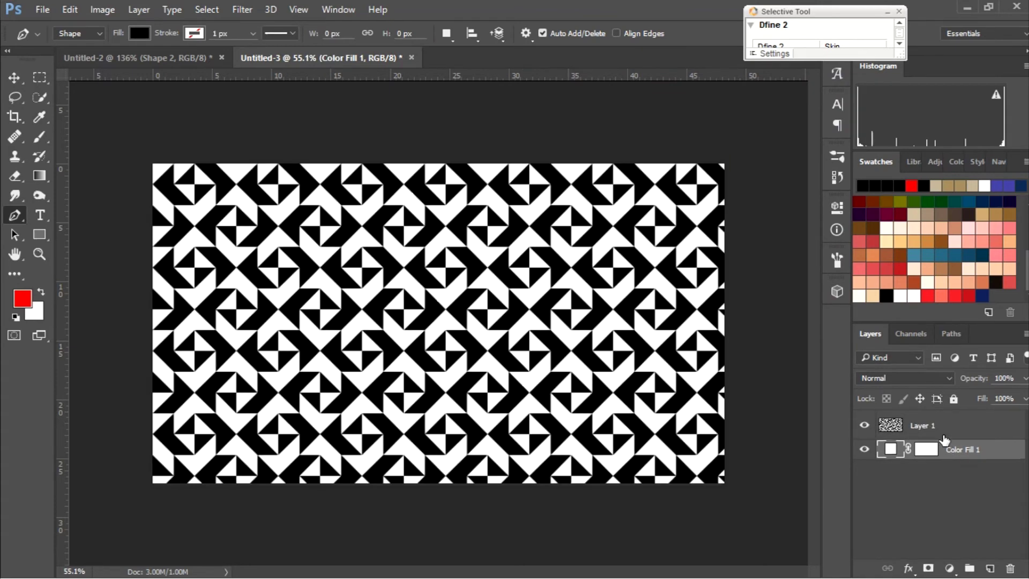
left_click(942, 429)
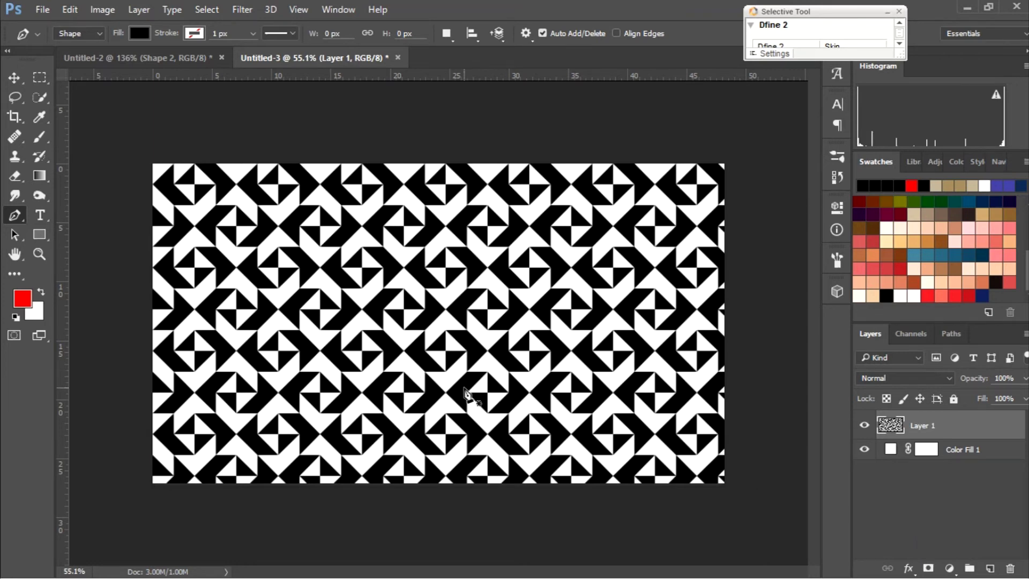
Add a second Solid Color fill layer, Color Fill 2, set to a pale orange.
left_click(949, 569)
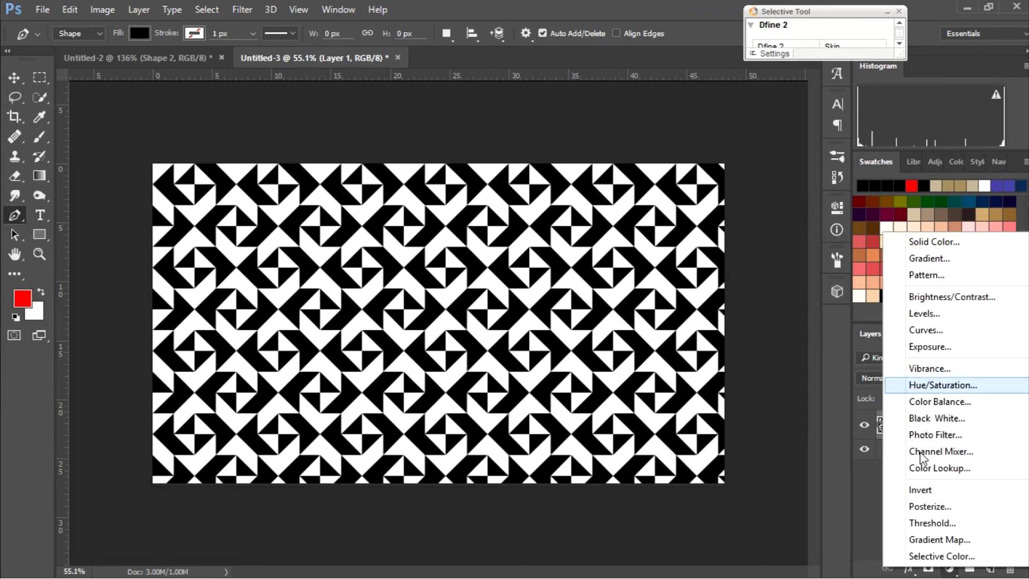
left_click(905, 235)
left_click(575, 178)
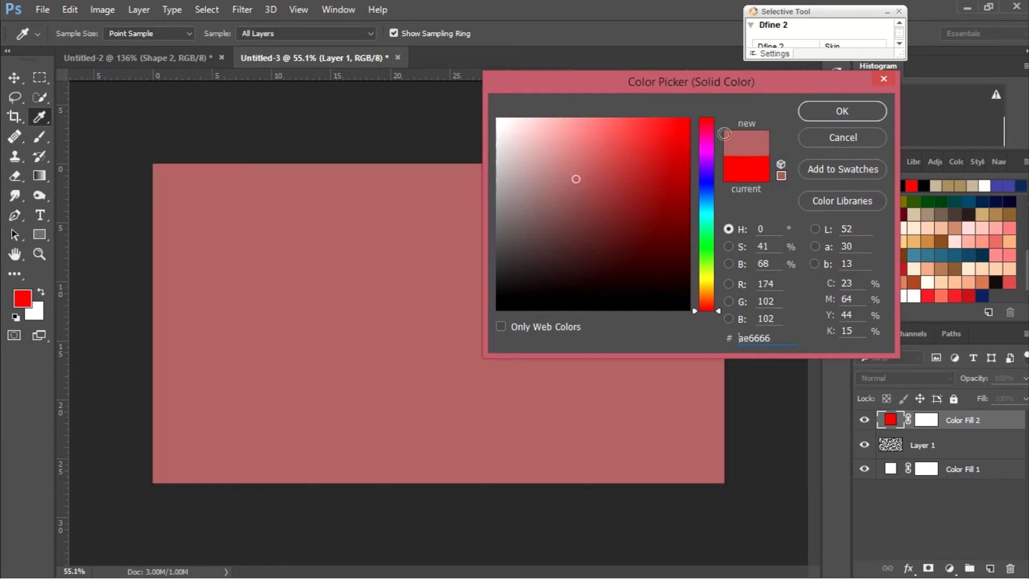
left_click(543, 127)
left_click(620, 242)
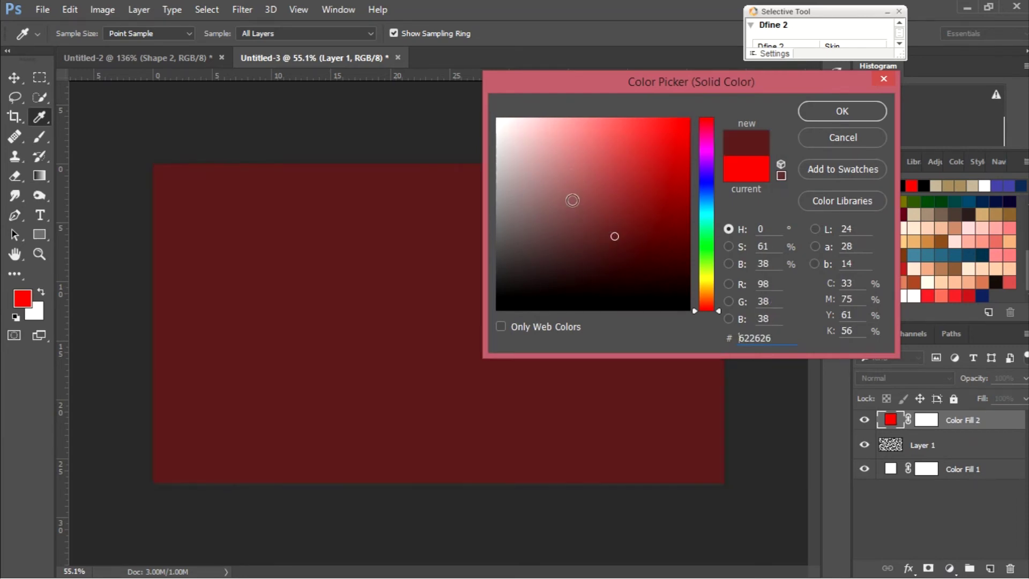
left_click(595, 202)
left_click_drag(708, 249, 708, 275)
left_click(708, 289)
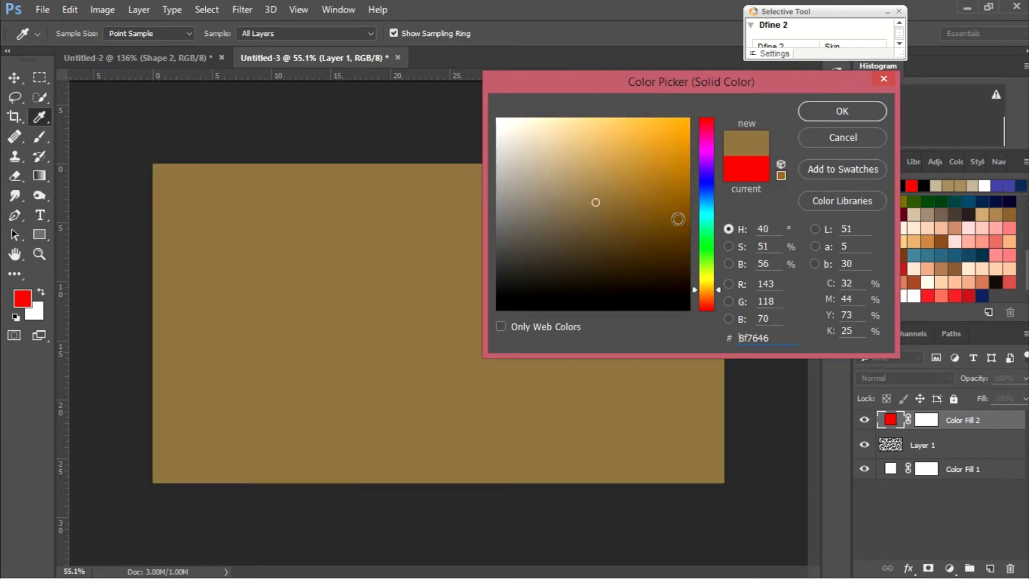
left_click(645, 150)
left_click(613, 132)
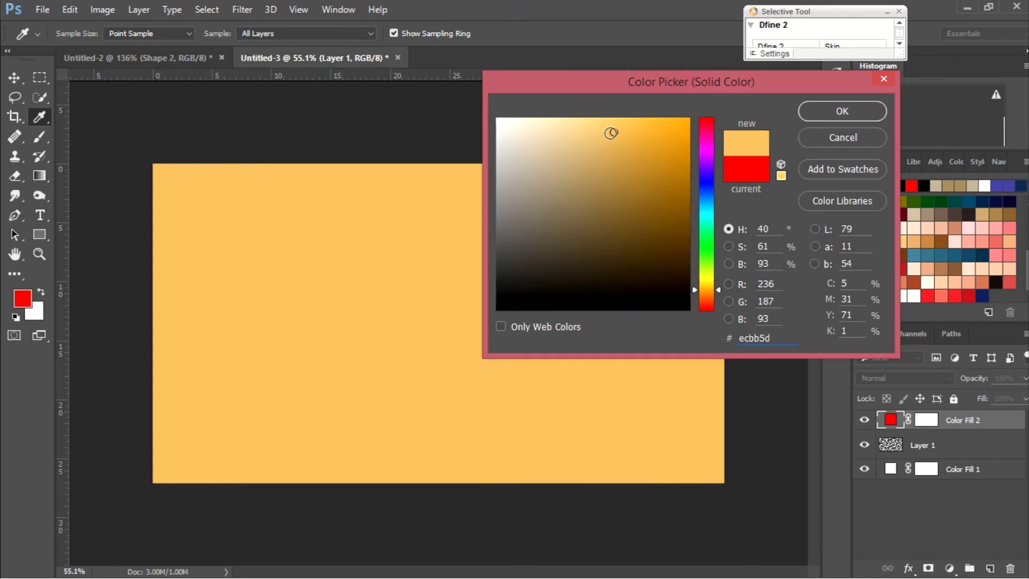
left_click(812, 116)
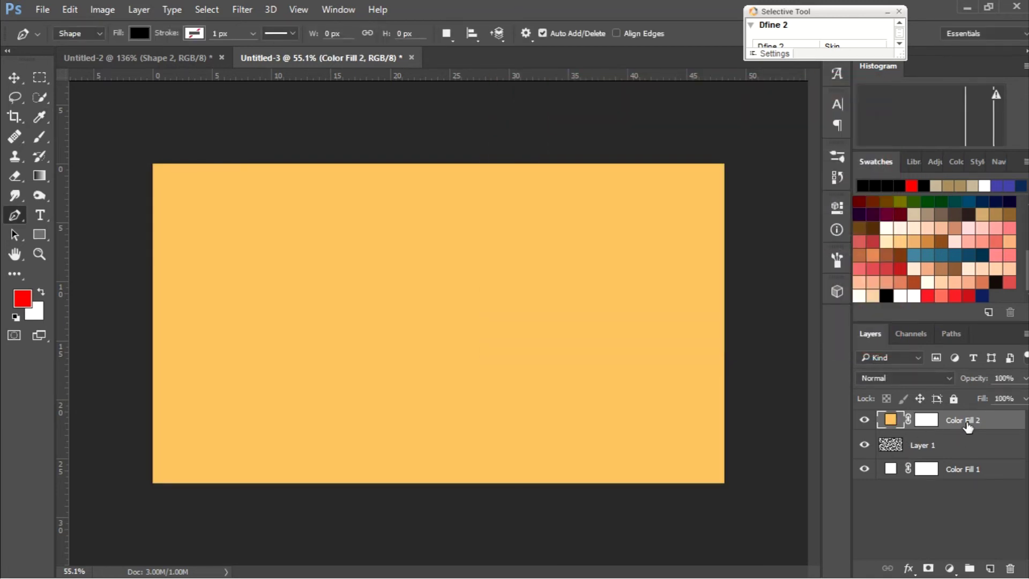
Clip Color Fill 2 to Layer 1 as a clipping mask, undoing and reapplying it.
right_click(1005, 426)
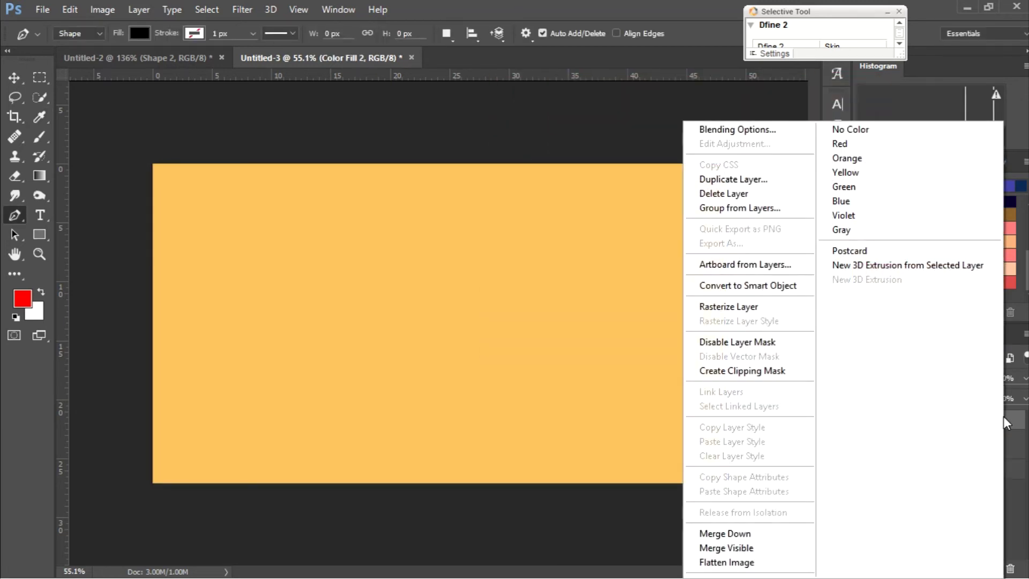
left_click(761, 375)
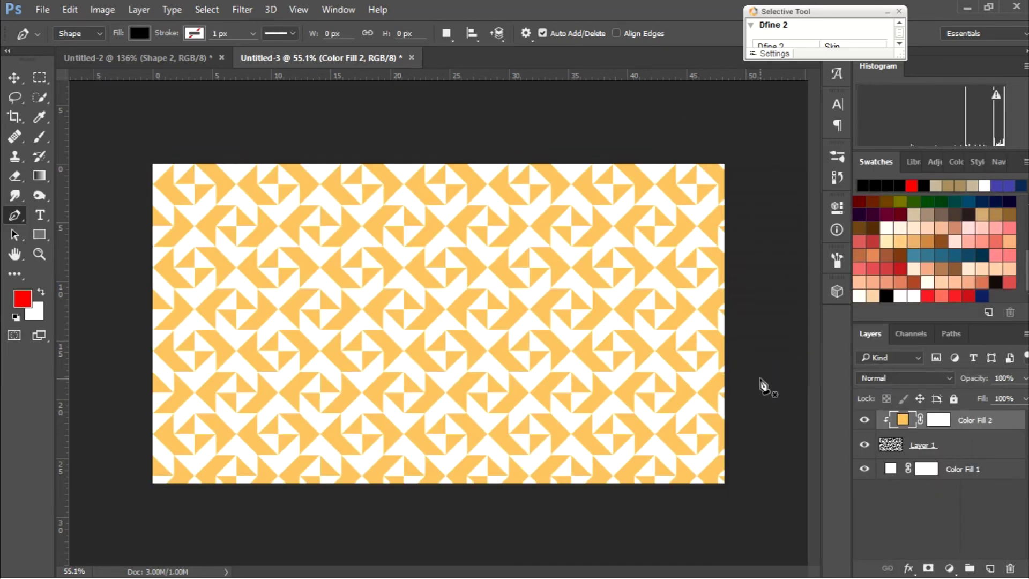
key("ctrl+alt+g")
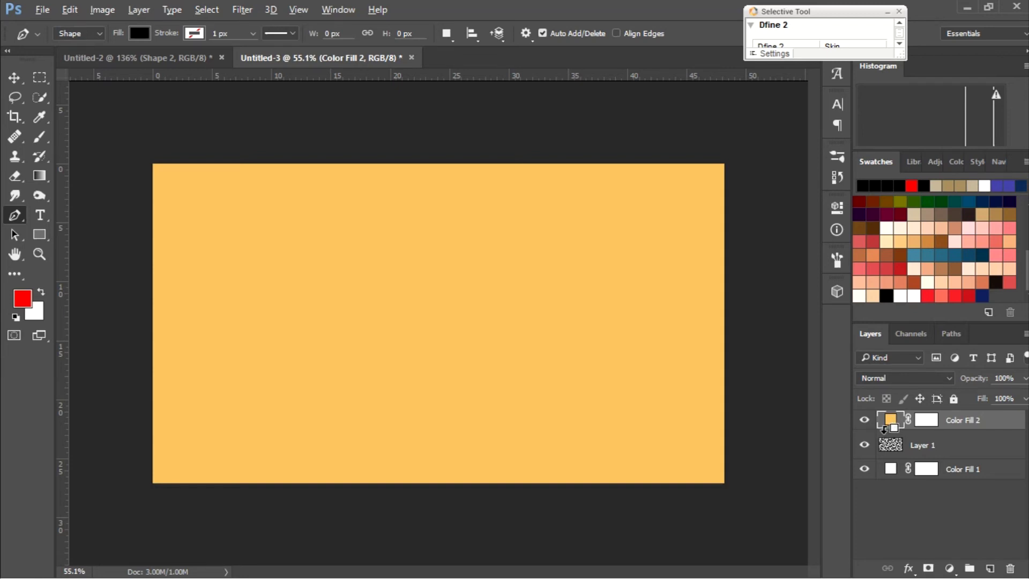
left_click(883, 427, "alt")
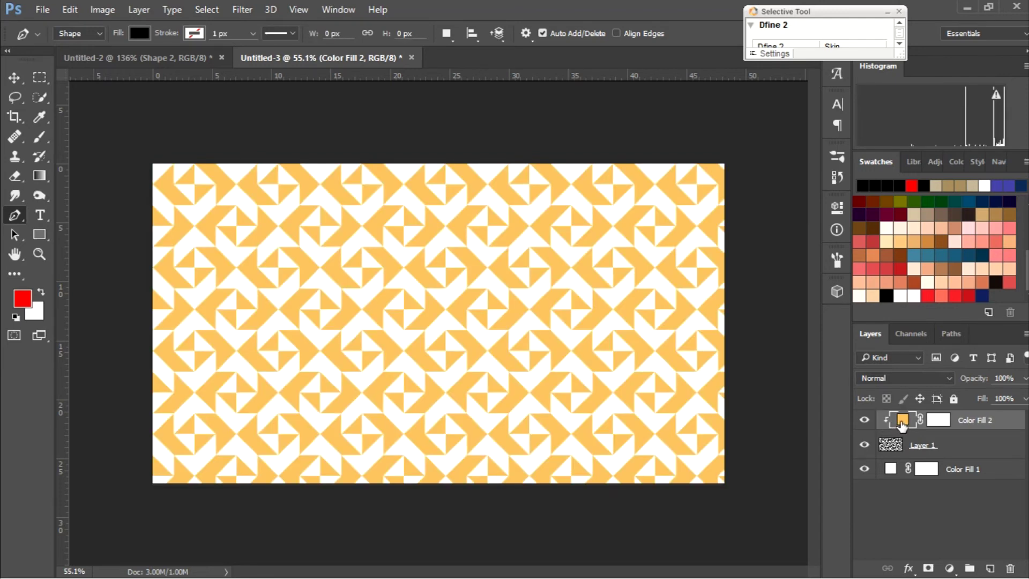
Try a yellow colour on Color Fill 2 and glance at its blending options without changes.
double_click(902, 421)
left_click_drag(526, 179, 537, 144)
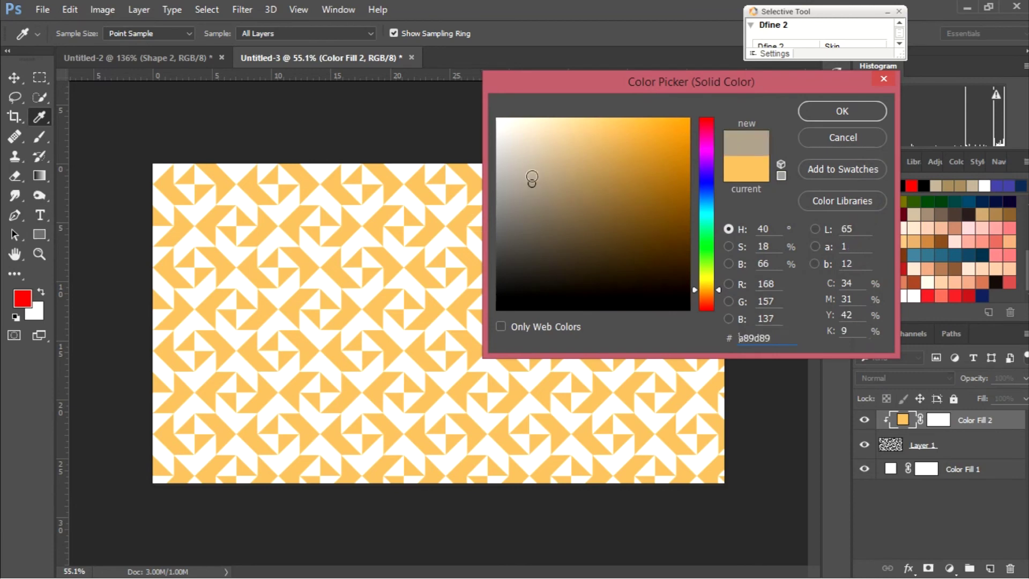
left_click(595, 142)
left_click(844, 115)
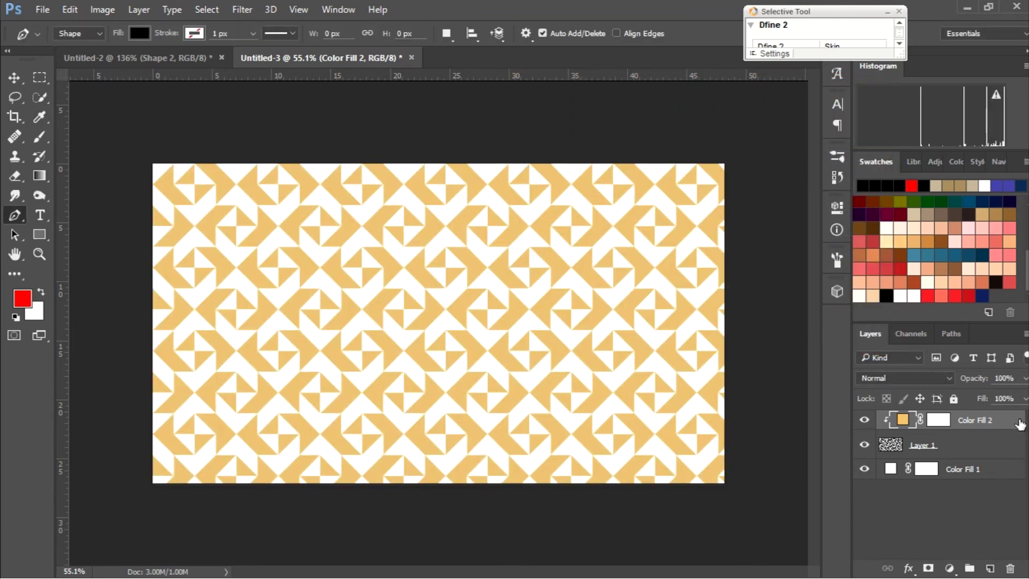
double_click(1016, 423)
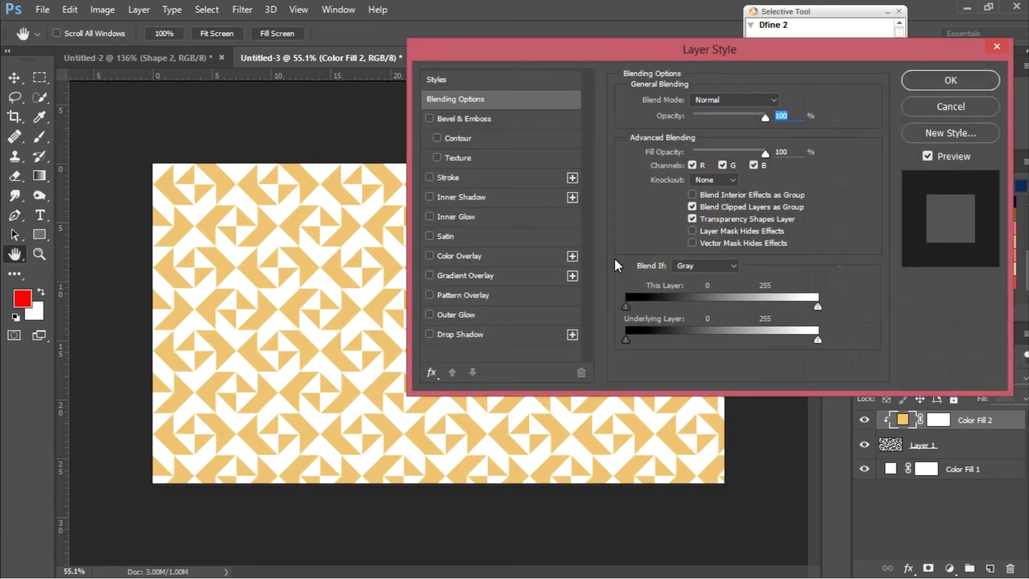
left_click(979, 78)
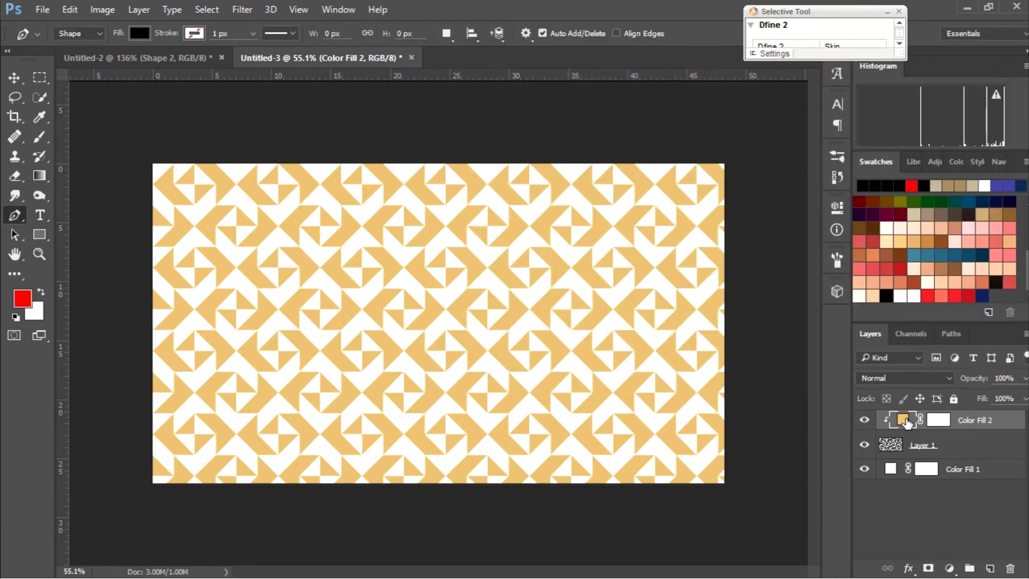
Change Color Fill 2 to a dark brown so the triangles turn brown.
double_click(903, 421)
left_click(615, 259)
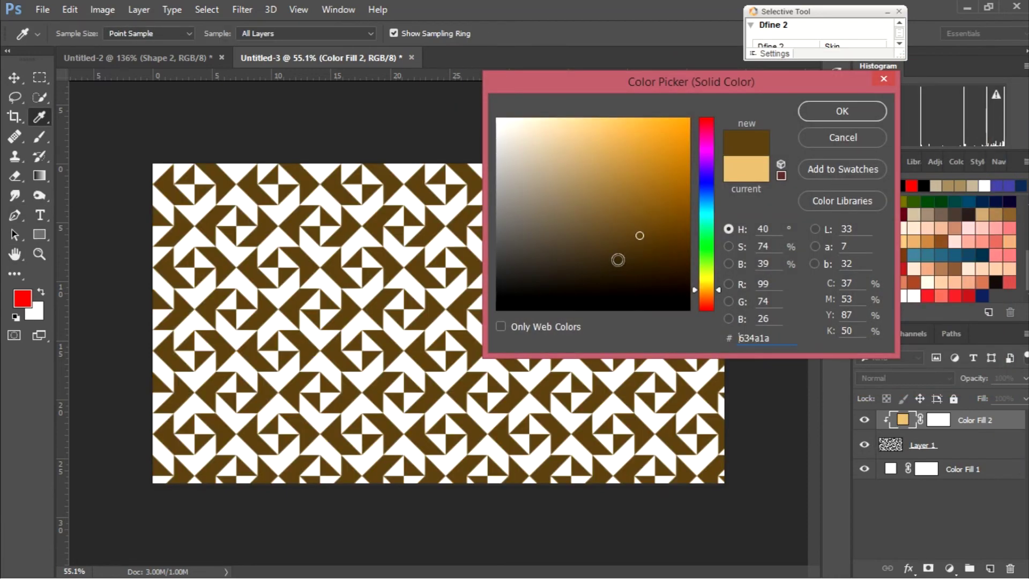
left_click(563, 216)
left_click(841, 110)
Zoom in and pan across the canvas to inspect the brown triangle pattern.
key("u")
scroll(517, 231, "down", 1)
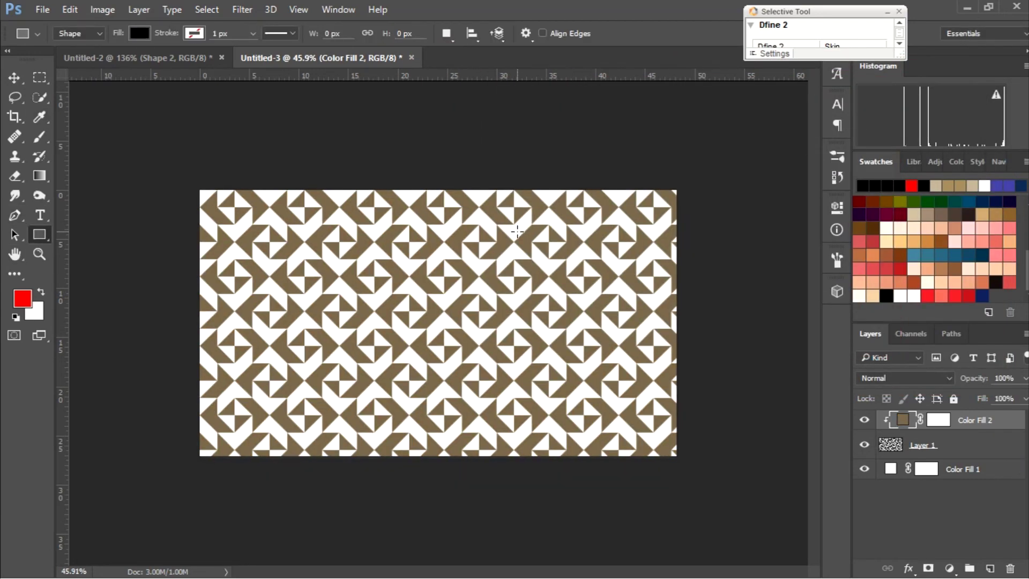
scroll(495, 337, "up", 2)
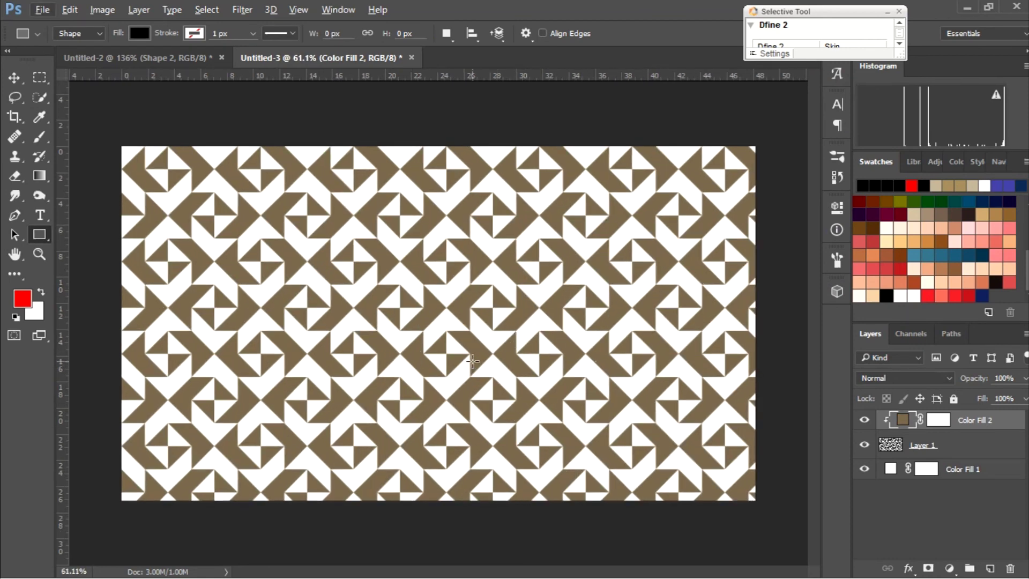
scroll(443, 328, "up", 1)
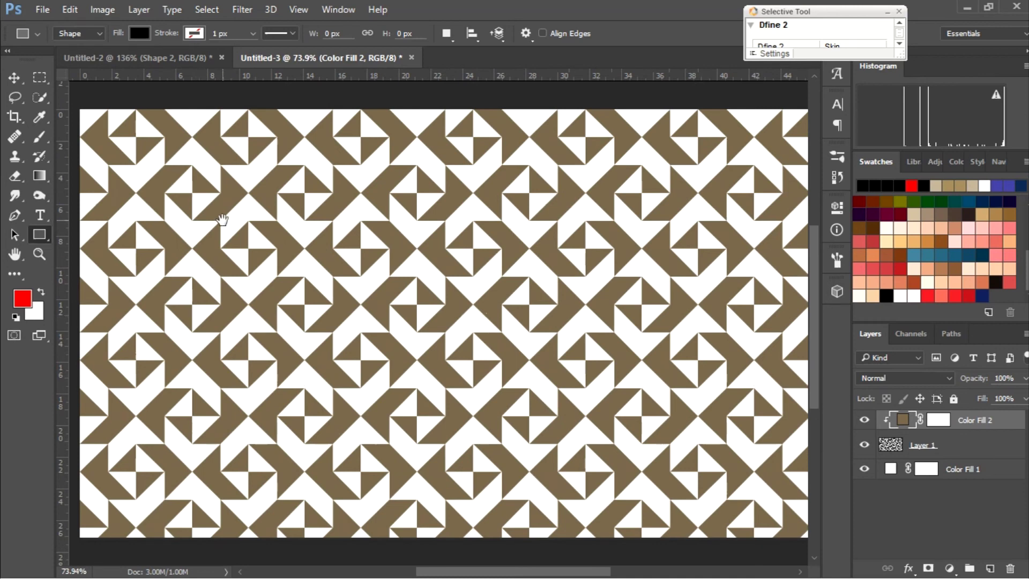
scroll(222, 214, "up", 3)
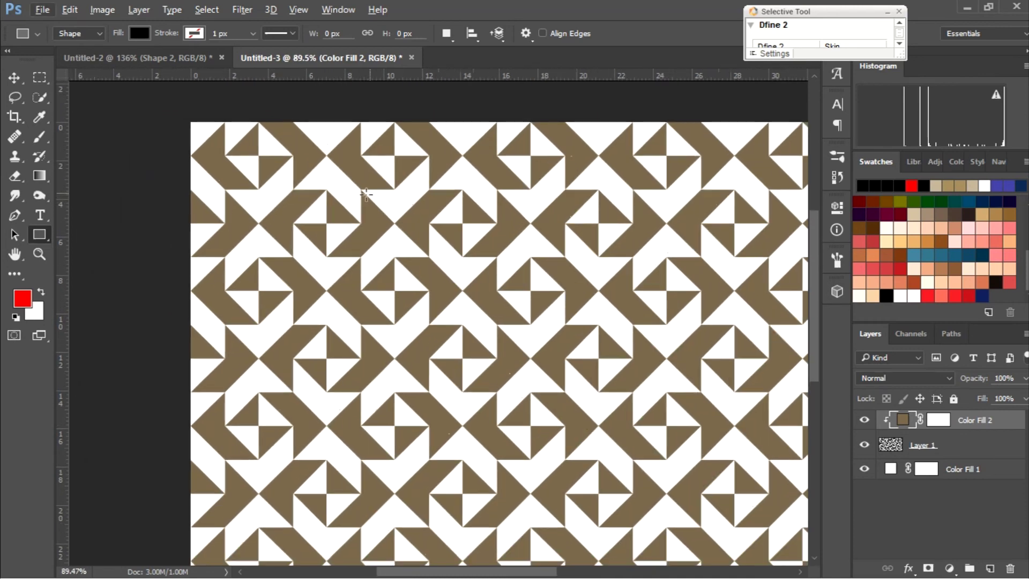
scroll(536, 212, "up", 1)
scroll(531, 244, "up", 1)
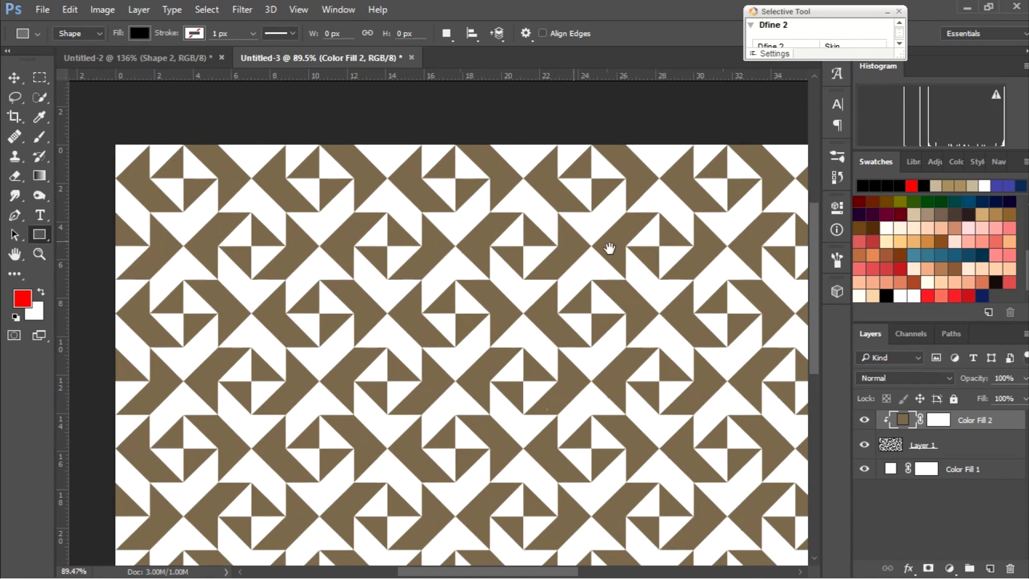
left_click_drag(689, 268, 608, 250)
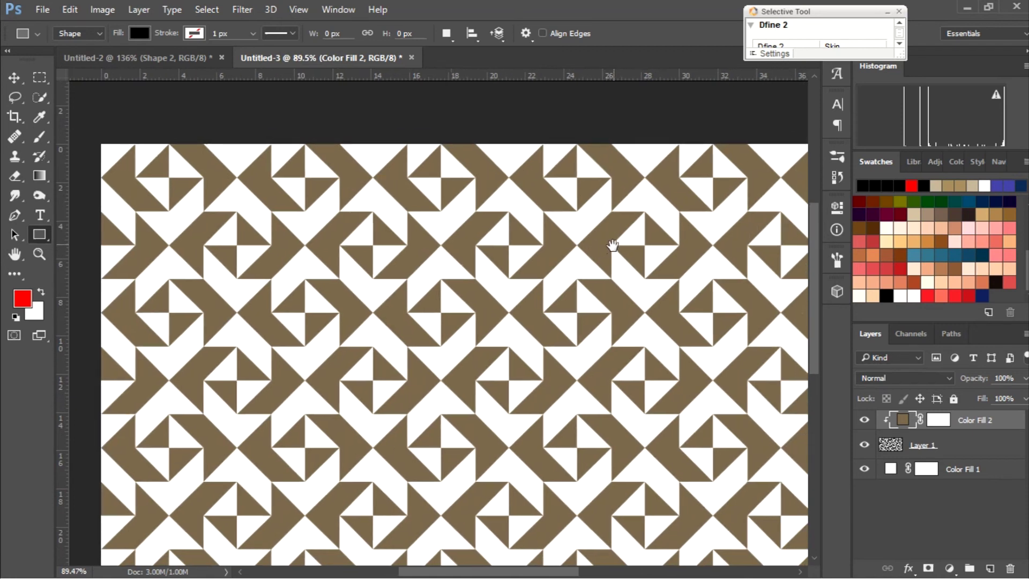
scroll(167, 219, "down", 1)
scroll(159, 225, "down", 1)
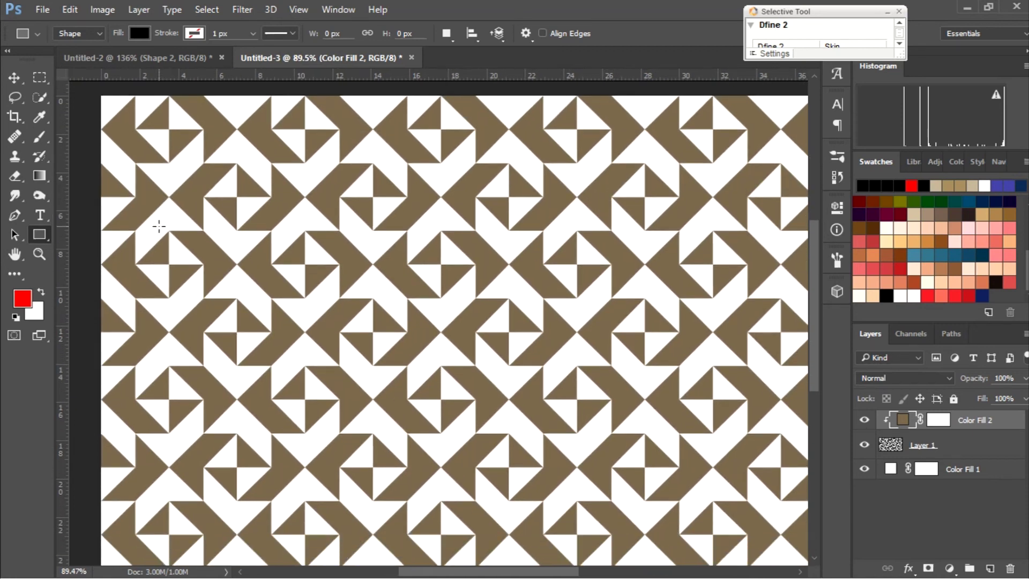
In Untitled-2, hide every layer including Screenshot (567), then select Shape 8.
left_click(962, 446)
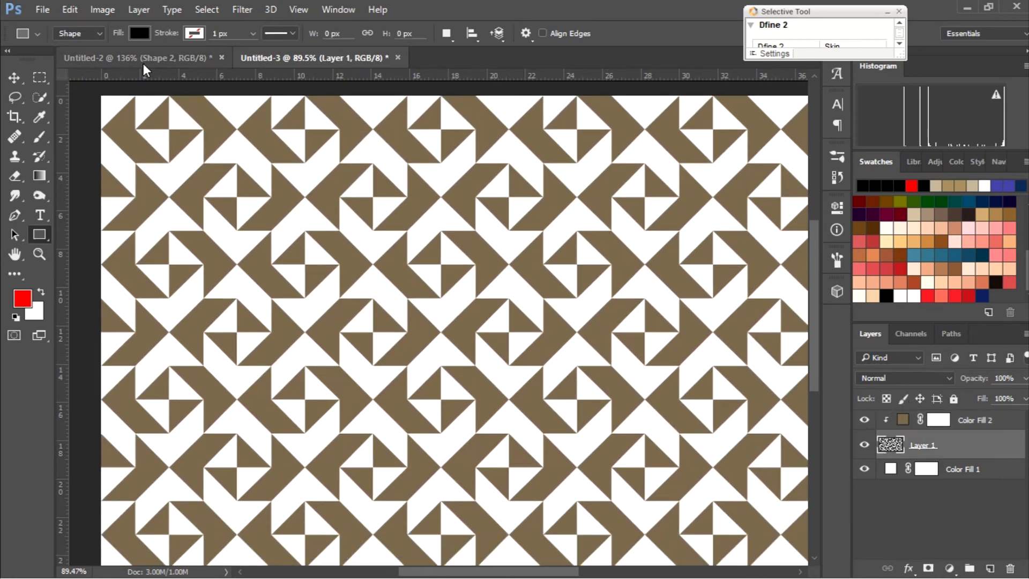
left_click(137, 58)
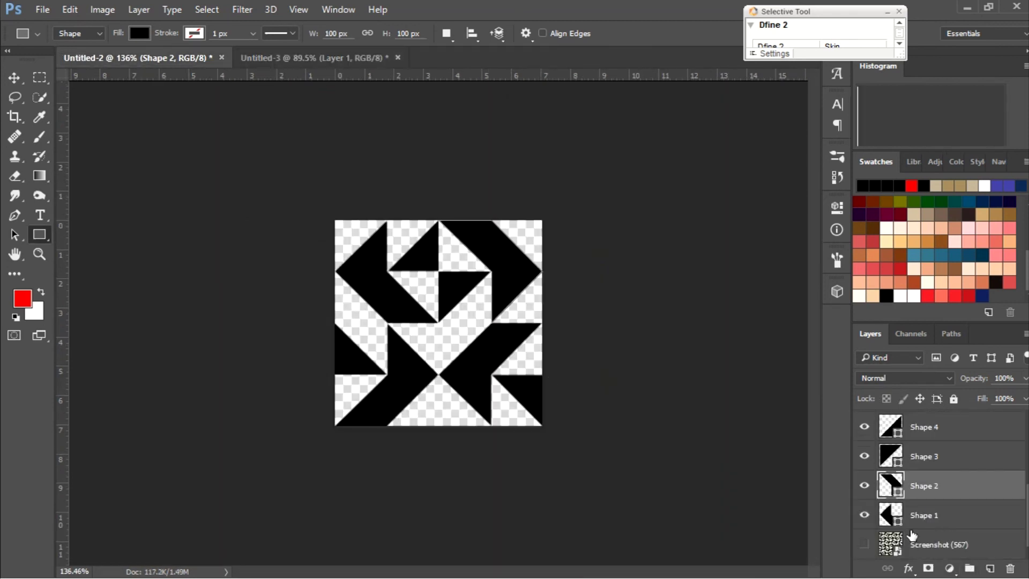
left_click(910, 534)
left_click(864, 543)
left_click_drag(864, 514, 859, 425)
scroll(898, 501, "up", 2)
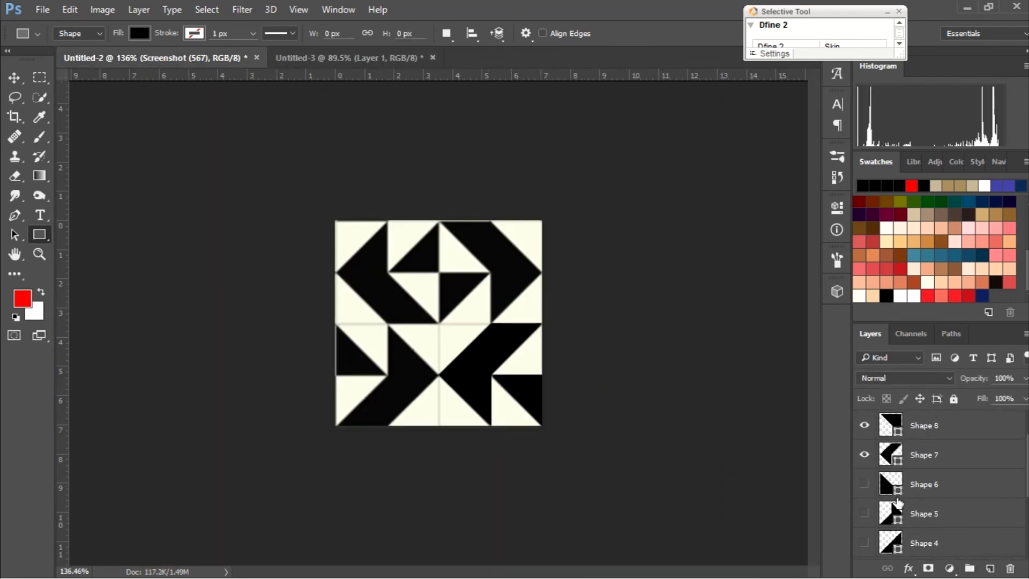
scroll(898, 502, "up", 1)
left_click(864, 484)
left_click(863, 455)
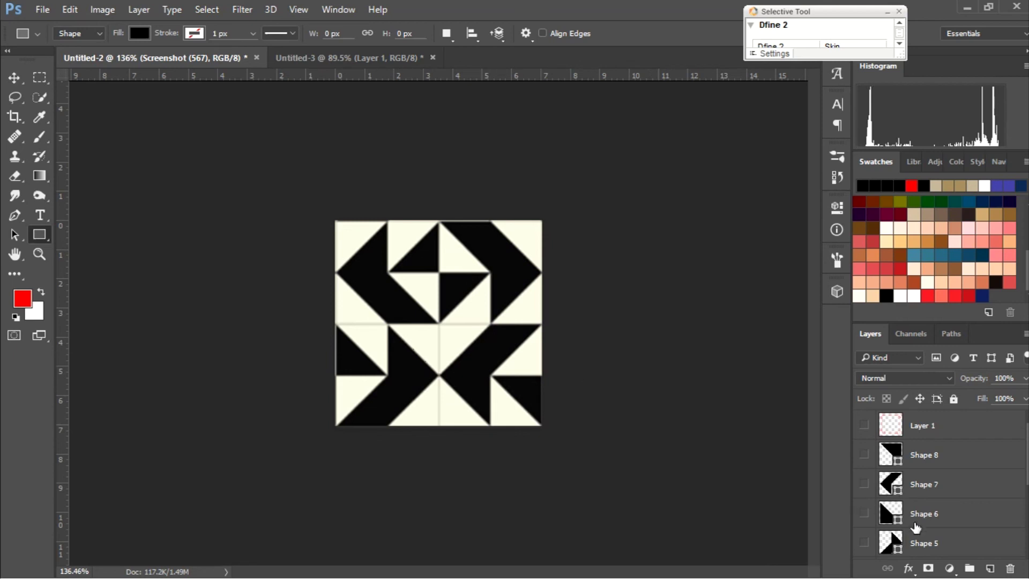
scroll(915, 528, "down", 5)
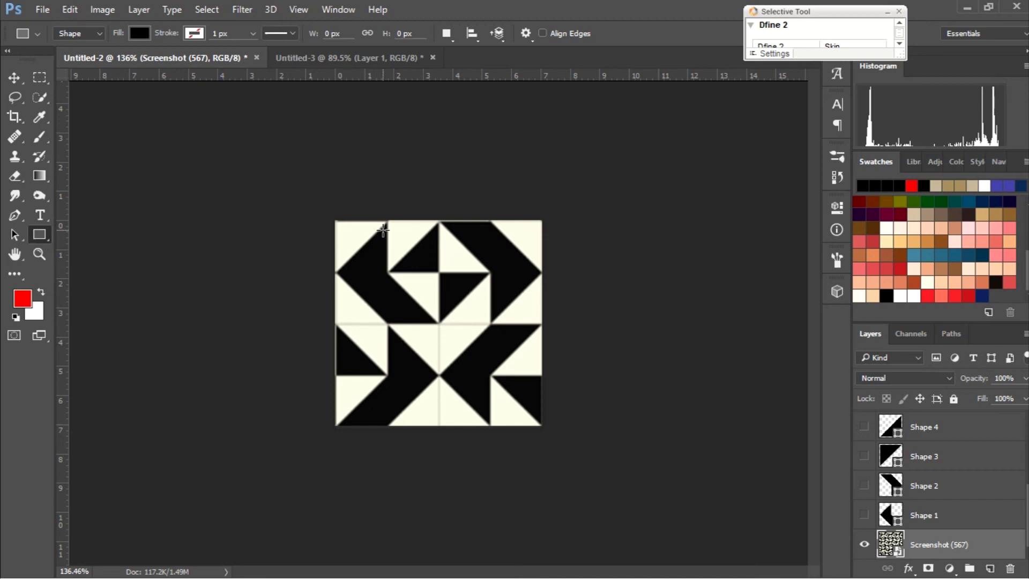
left_click(864, 543)
scroll(987, 513, "up", 3)
left_click(989, 455)
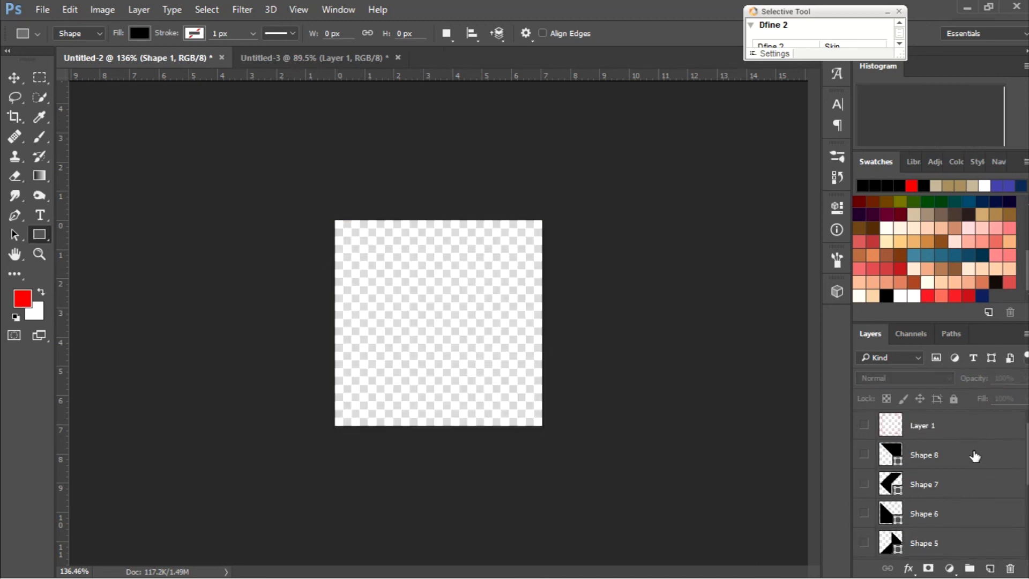
Check the brown pattern in Untitled-3, then return to the Untitled-2 tile document.
left_click(42, 10)
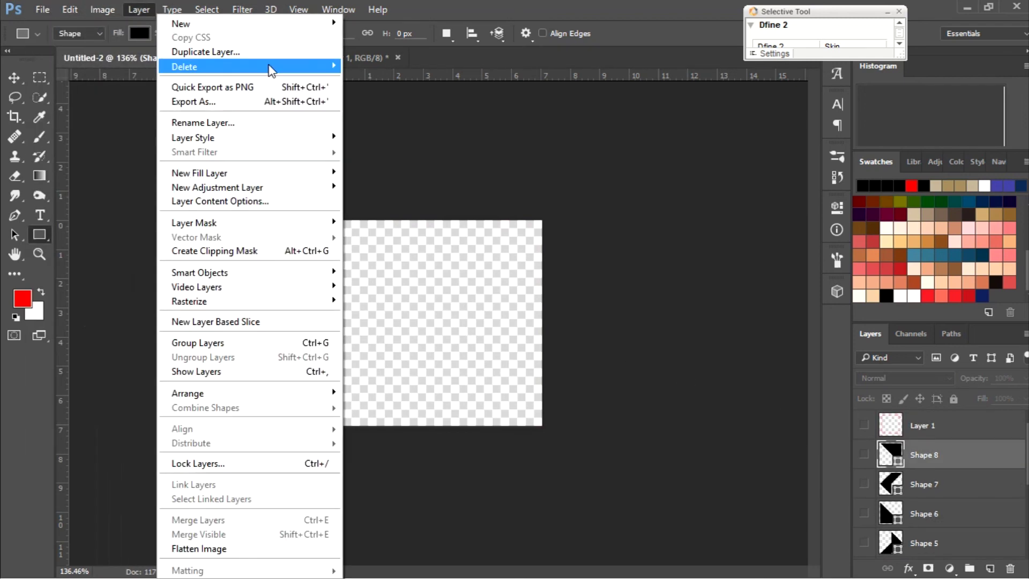
left_click(377, 58)
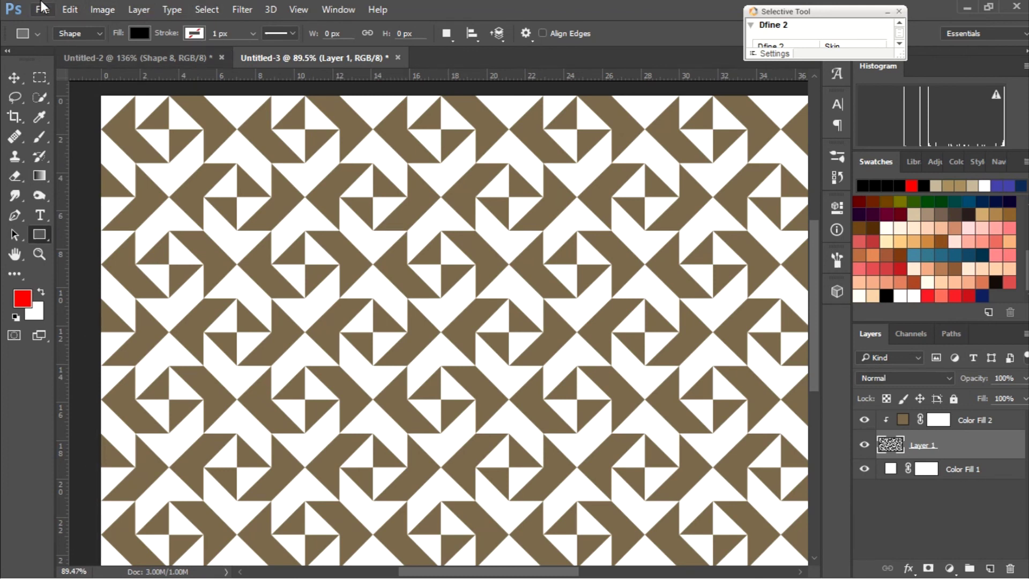
left_click(131, 55)
left_click(259, 62)
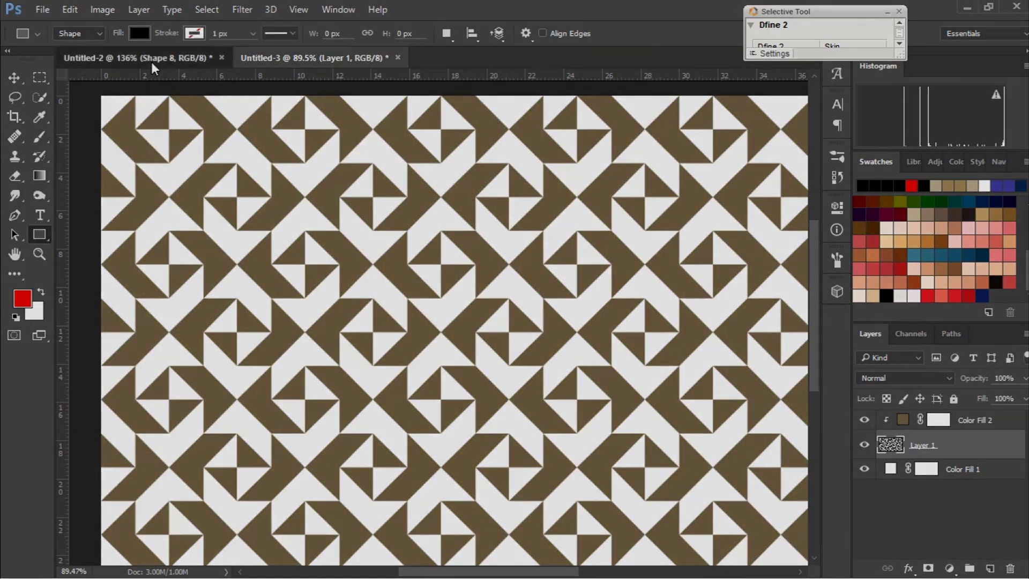
left_click(151, 62)
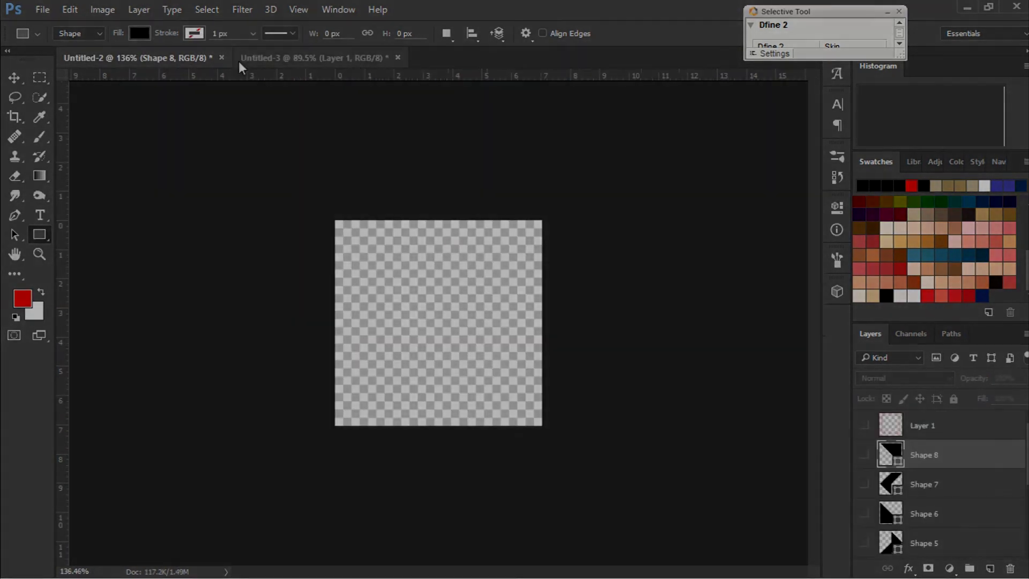